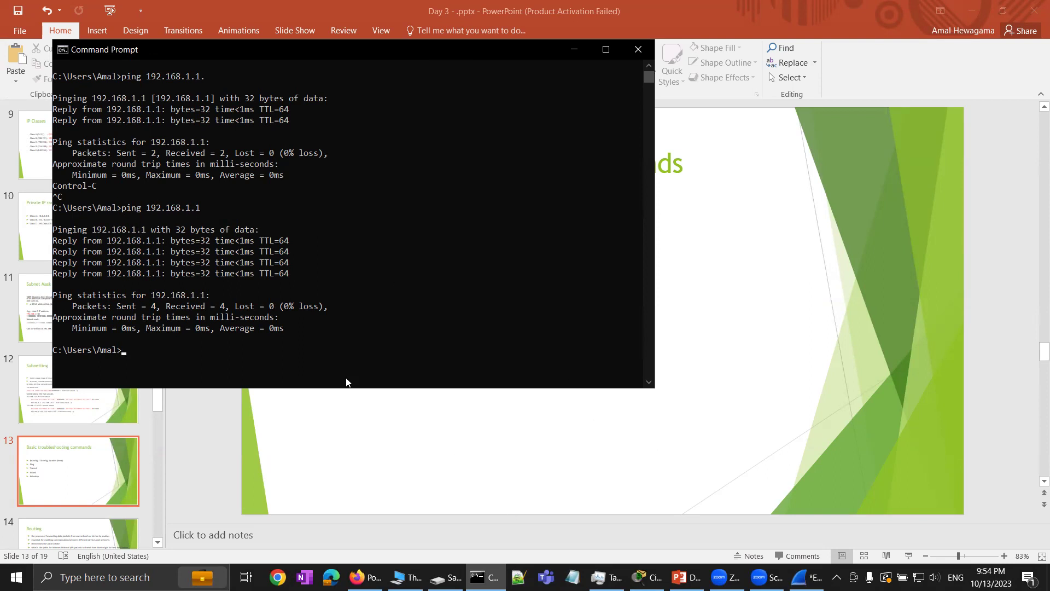
# Switch to Wireshark and start a new Ethernet capture, discarding the previously captured packets without saving.
pyautogui.click(804, 577)
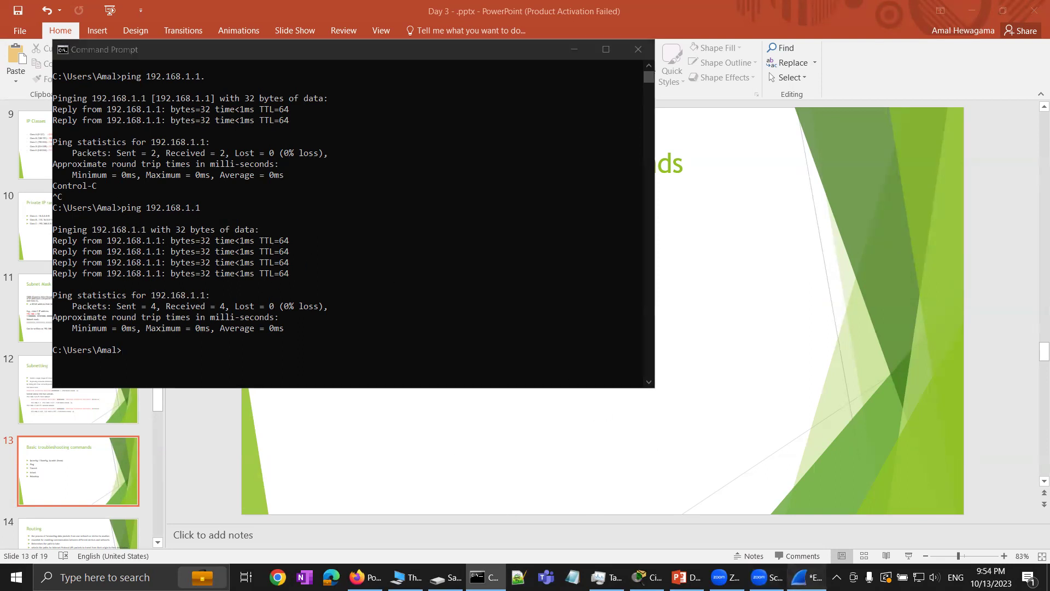
pyautogui.click(8, 38)
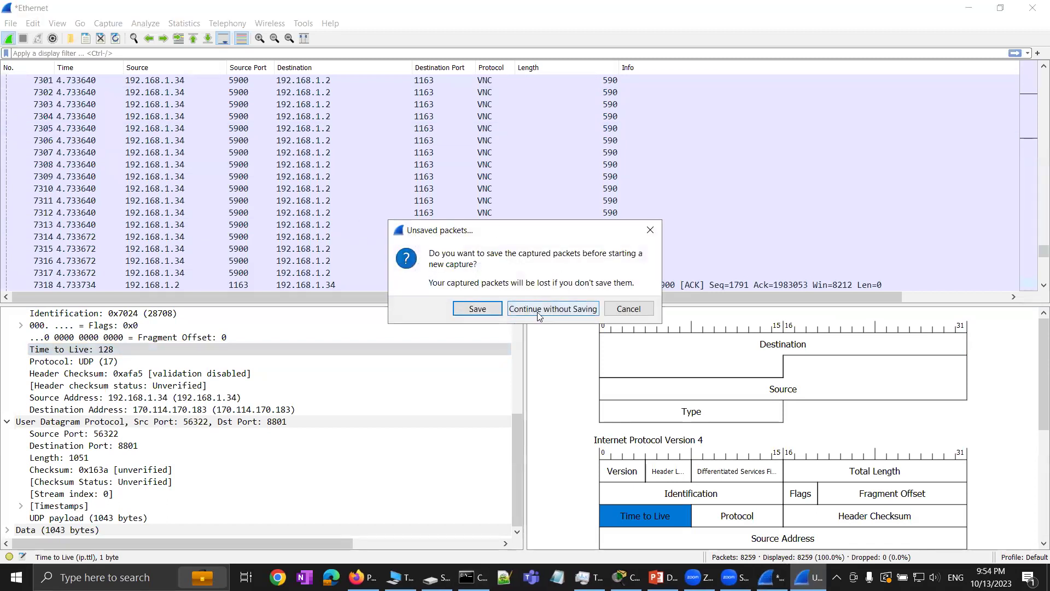
pyautogui.click(546, 309)
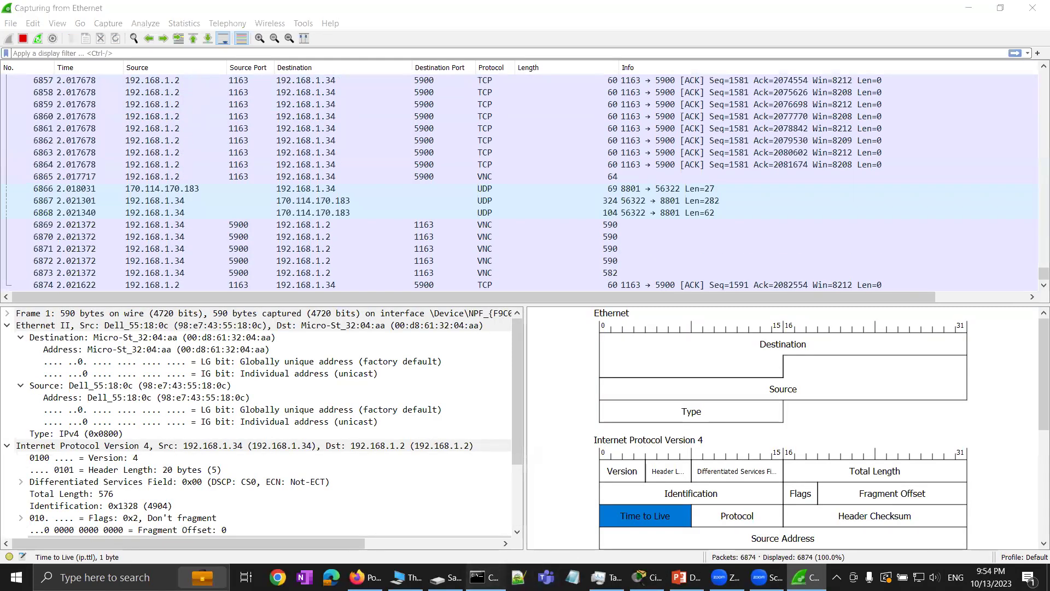
# Switch to Command Prompt, clear the screen and ping 1.1.1.1.
pyautogui.click(484, 577)
pyautogui.write('cls')
pyautogui.press('Return')
pyautogui.write('ping 1.1.1.1')
pyautogui.press('Return')
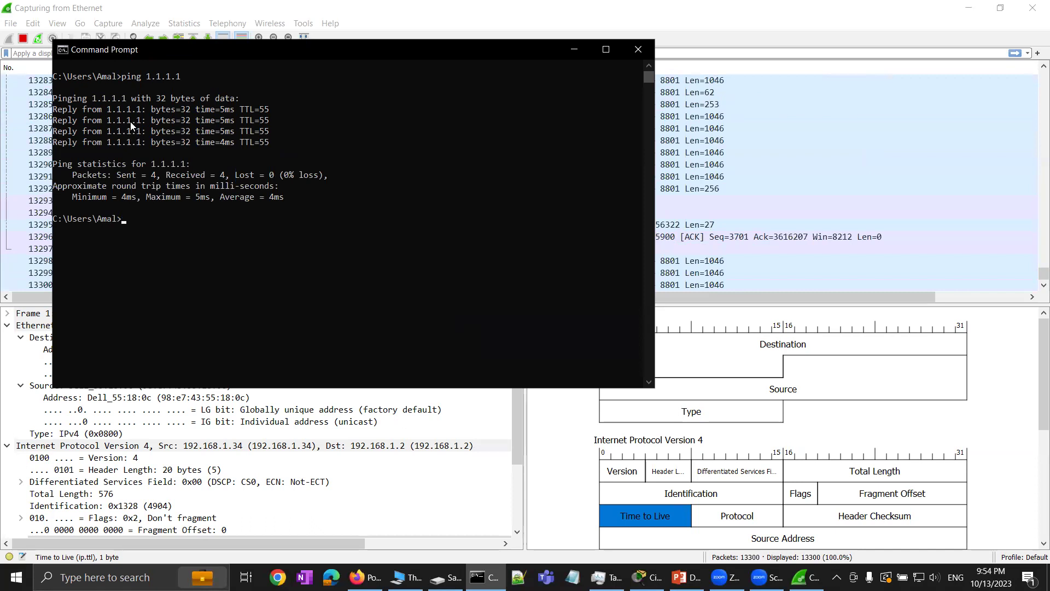
# Return to Wireshark, stop the running capture and restore the window to its smaller size.
pyautogui.click(19, 160)
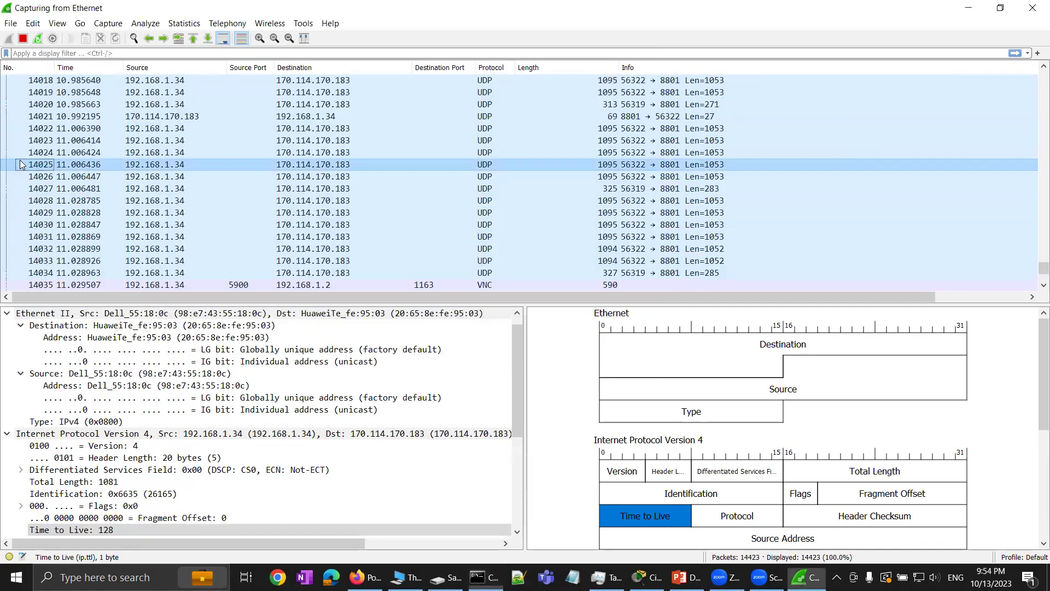
pyautogui.click(23, 38)
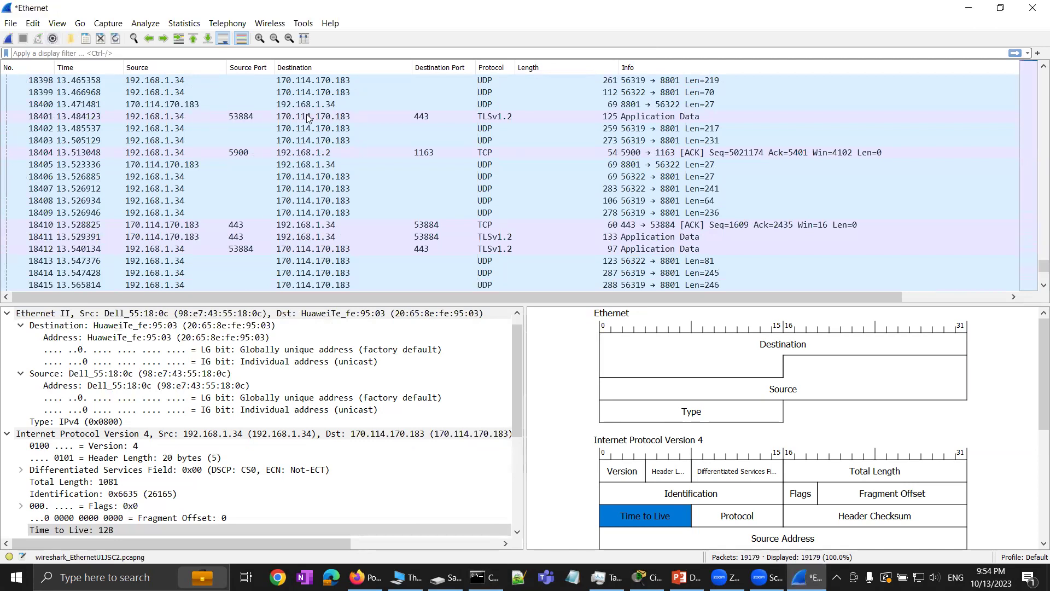
pyautogui.press('super+Down')
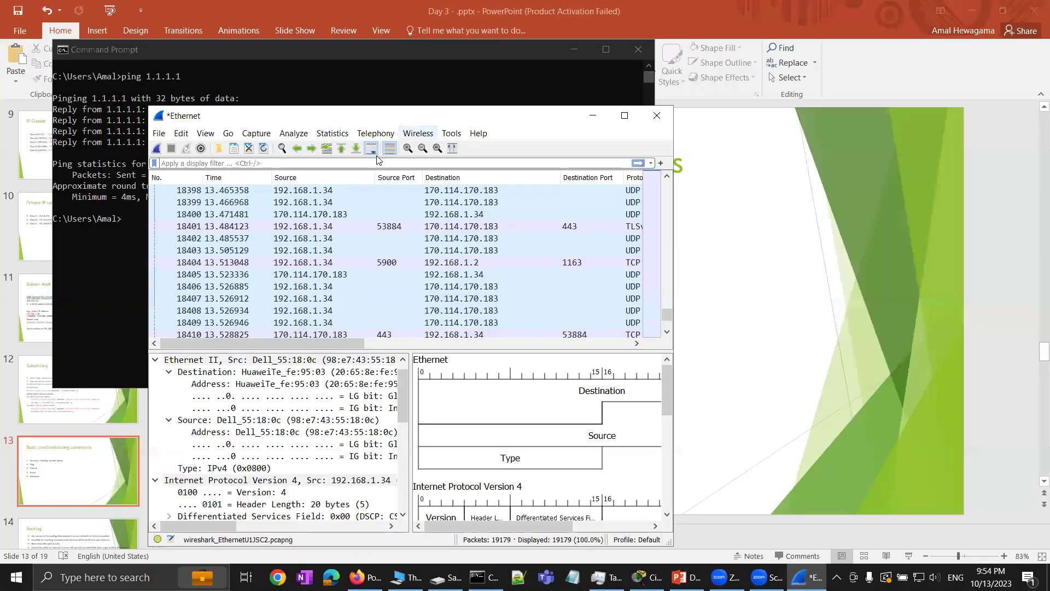
# From the IPv4 conversation statistics, apply the 192.168.1.34 and 1.1.1.1 conversation as an A ↔ B filter and view the filtered packets in the maximized window.
pyautogui.click(343, 134)
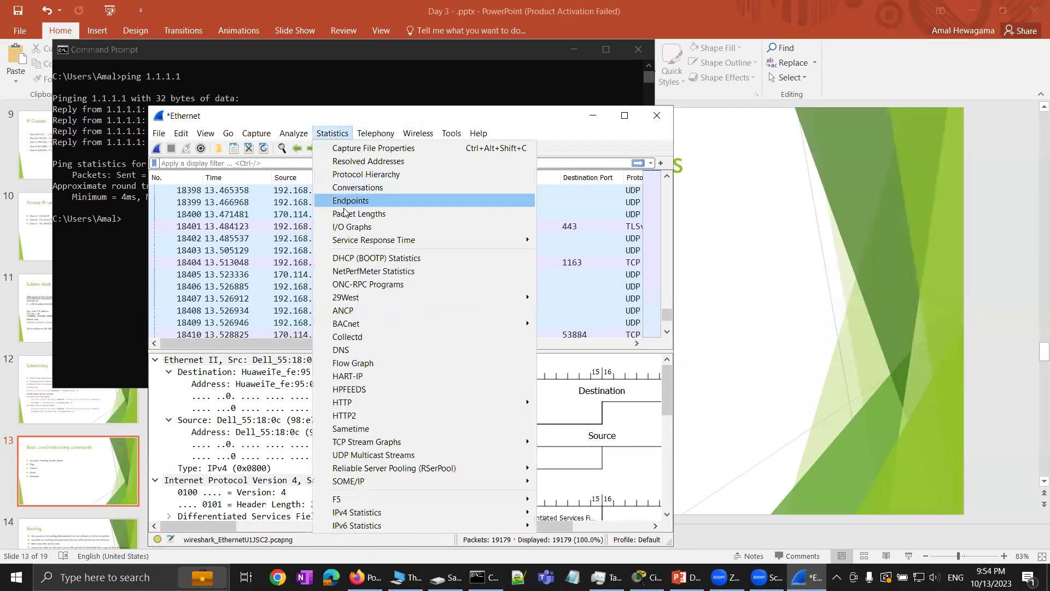
pyautogui.click(366, 187)
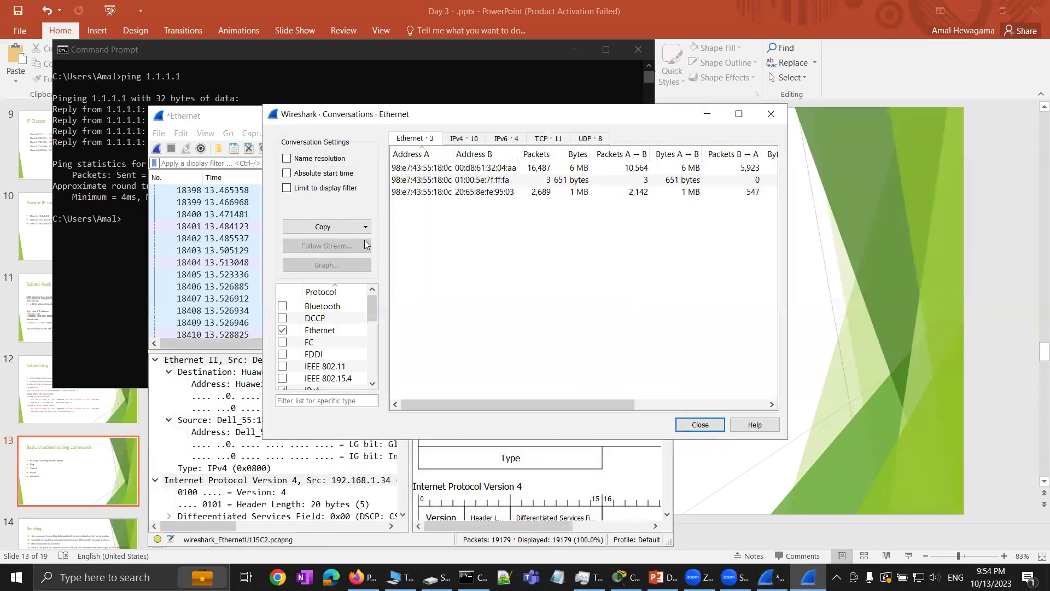
pyautogui.click(462, 137)
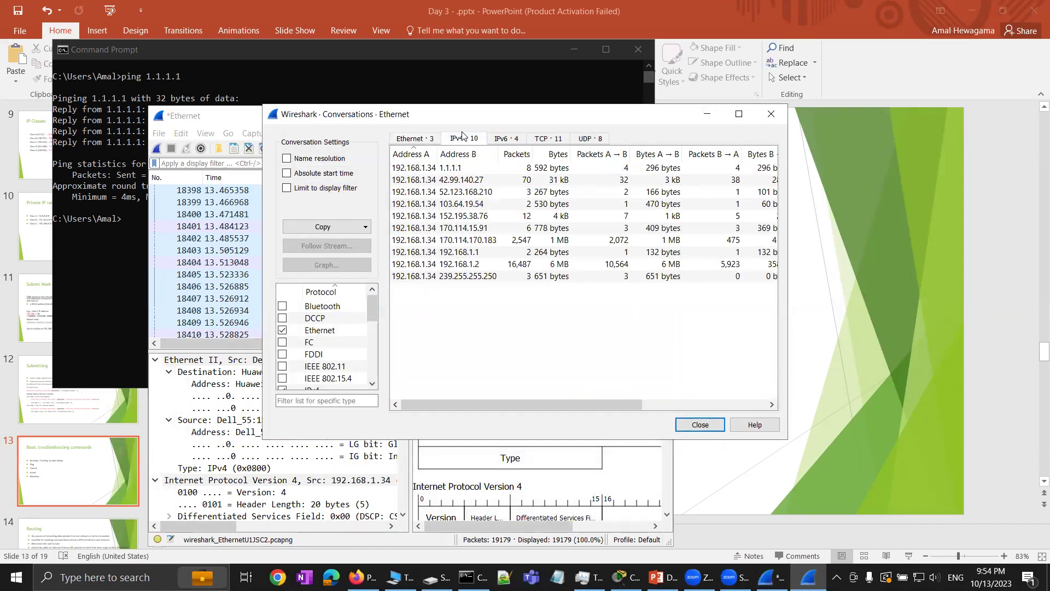
pyautogui.click(430, 168)
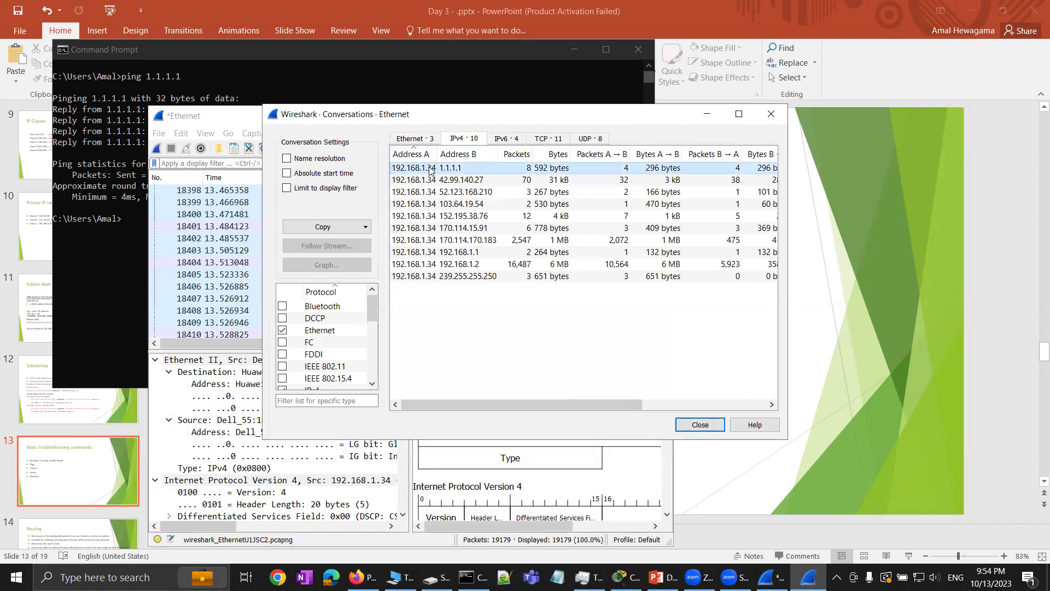
pyautogui.rightClick(430, 168)
pyautogui.moveTo(492, 159)
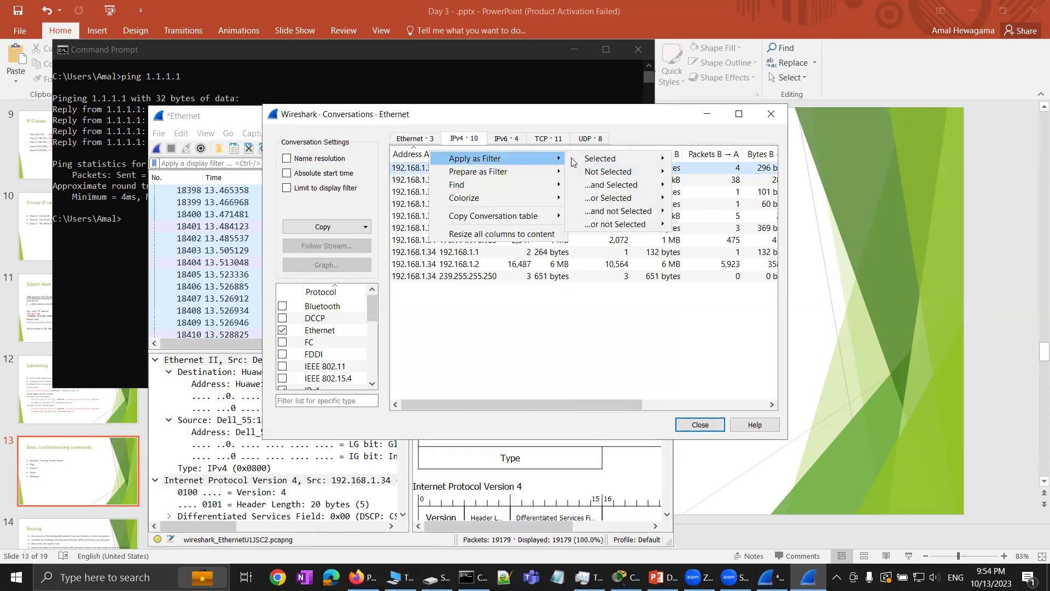
pyautogui.moveTo(601, 159)
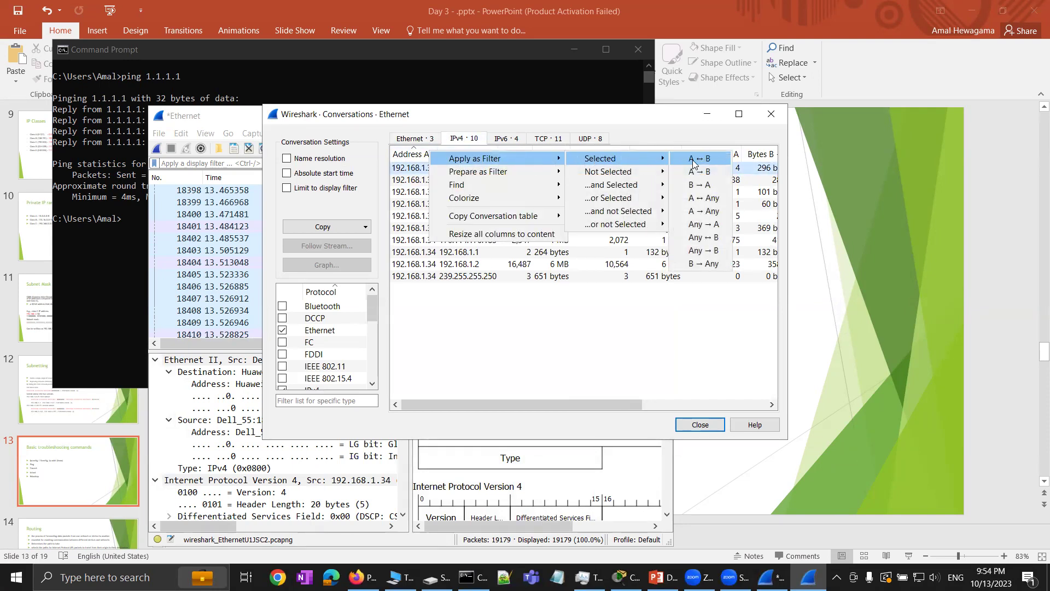
pyautogui.click(693, 159)
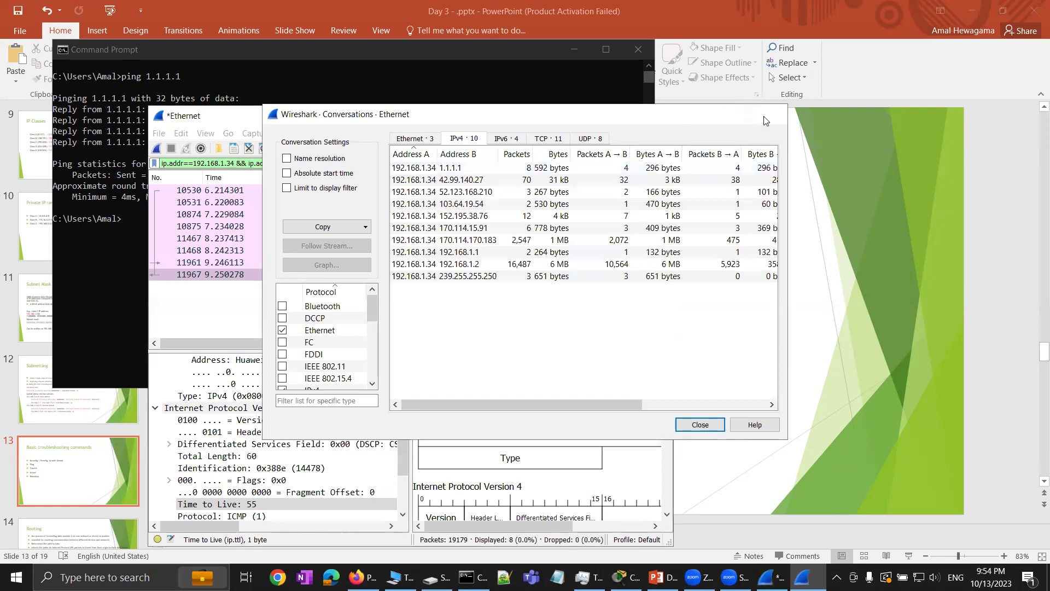
pyautogui.click(764, 116)
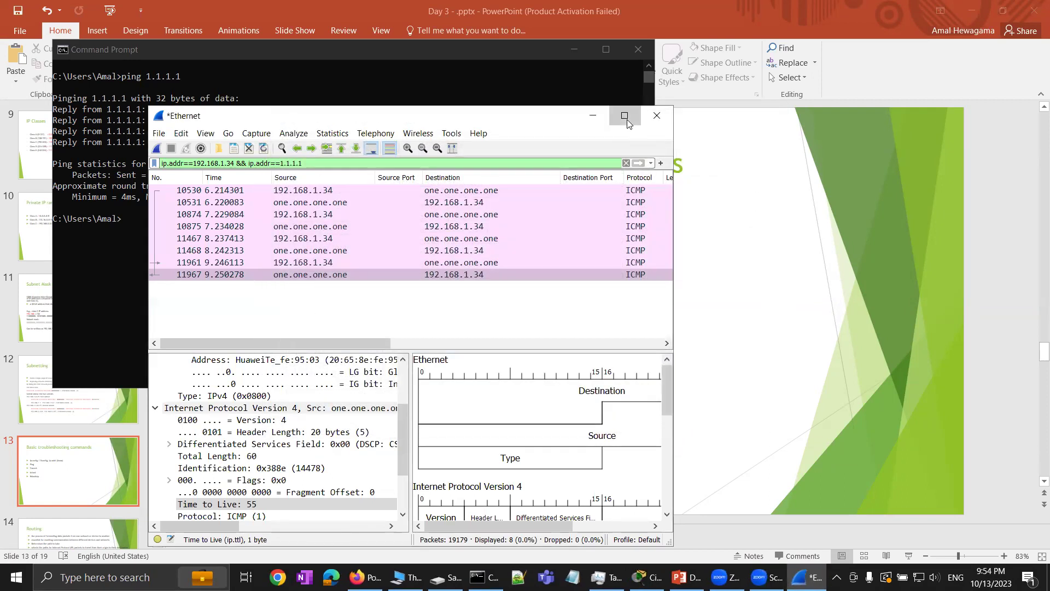
pyautogui.click(626, 120)
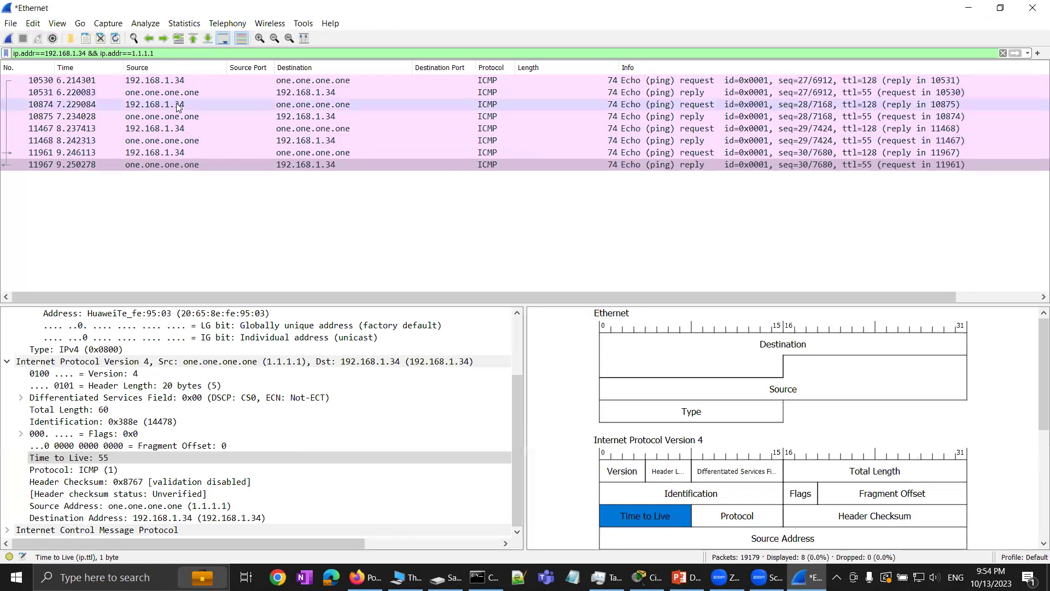
# Turn off network (IP) address resolution in the Name Resolution preferences and select the first echo request packet.
pyautogui.hotkey('ctrl', 'shift', 'p')
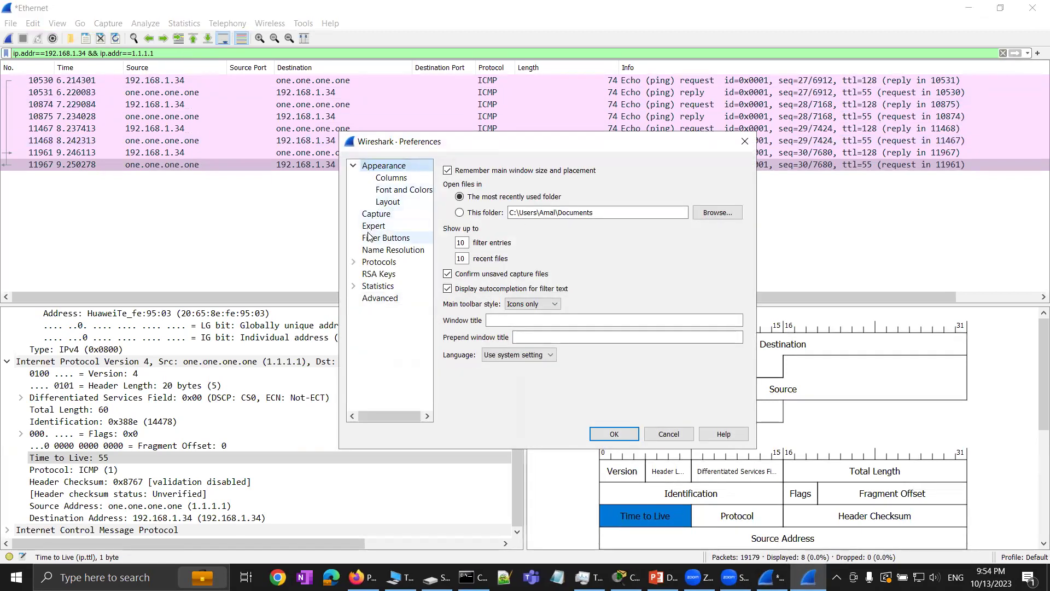
pyautogui.click(377, 250)
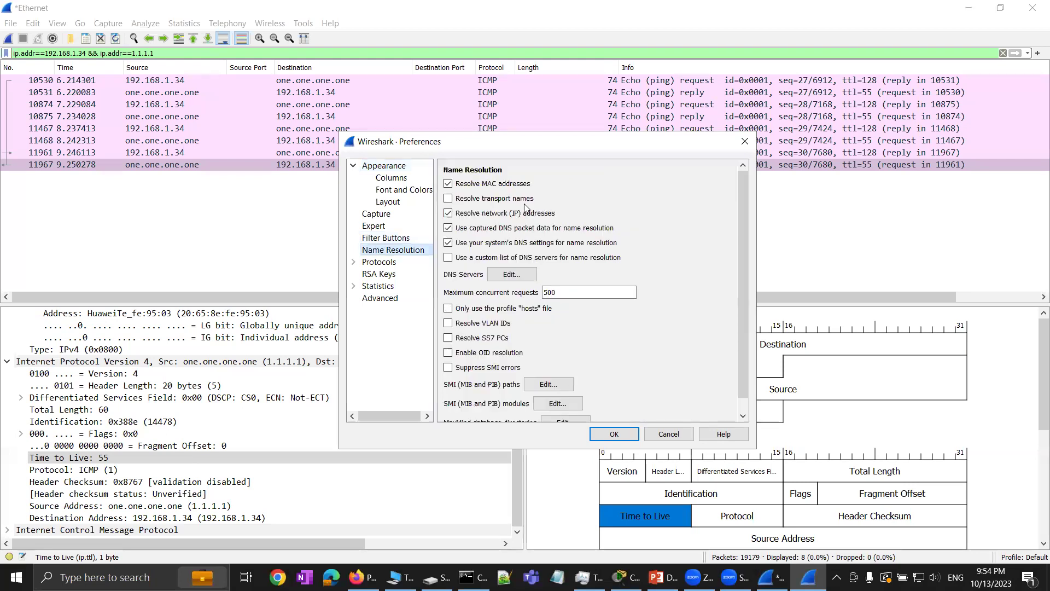
pyautogui.click(449, 213)
pyautogui.click(449, 213)
pyautogui.click(620, 438)
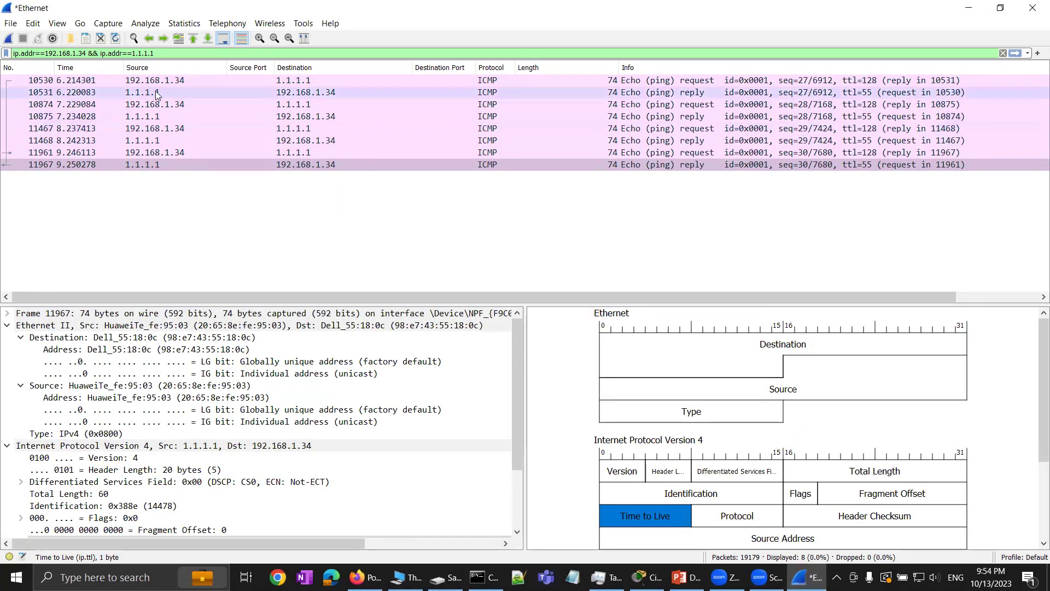
pyautogui.click(164, 81)
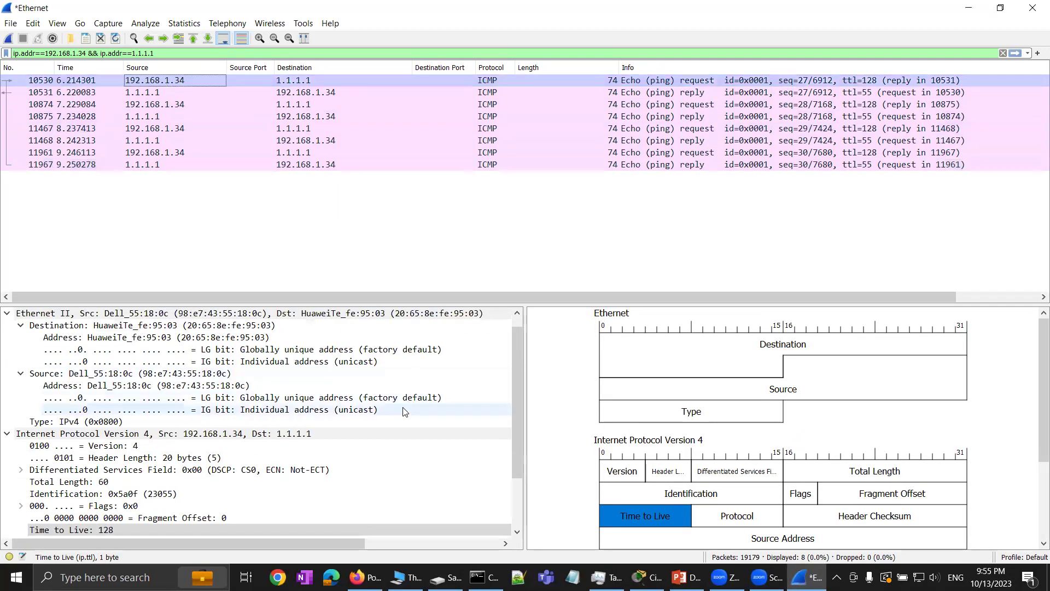
# Switch to Command Prompt, clear the screen, run ipconfig and highlight the Ethernet adapter's IPv4 address line.
pyautogui.hotkey('alt', 'Tab')
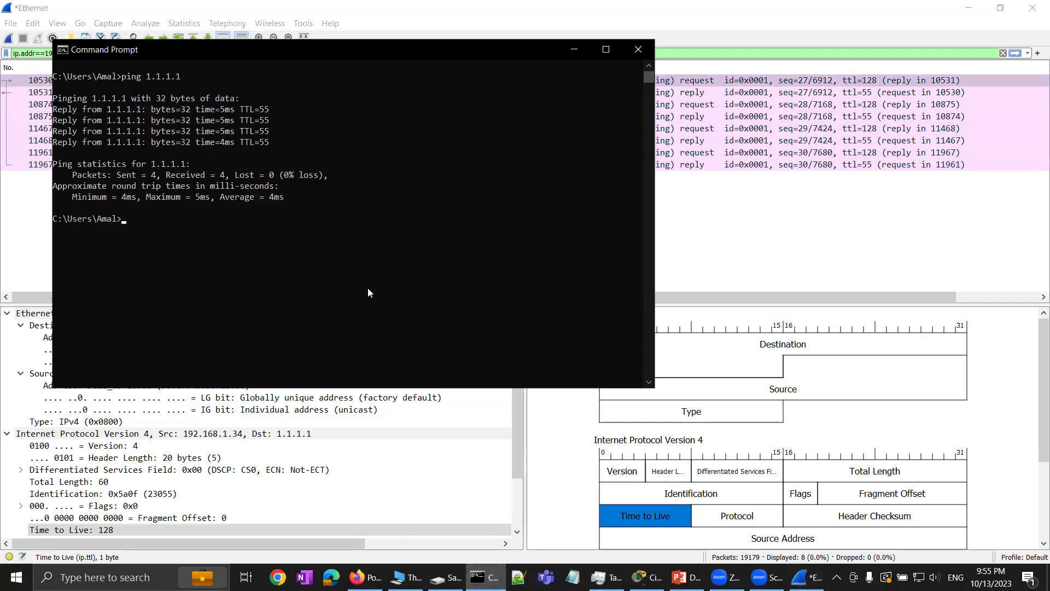
pyautogui.write('cls')
pyautogui.press('Return')
pyautogui.write('ip')
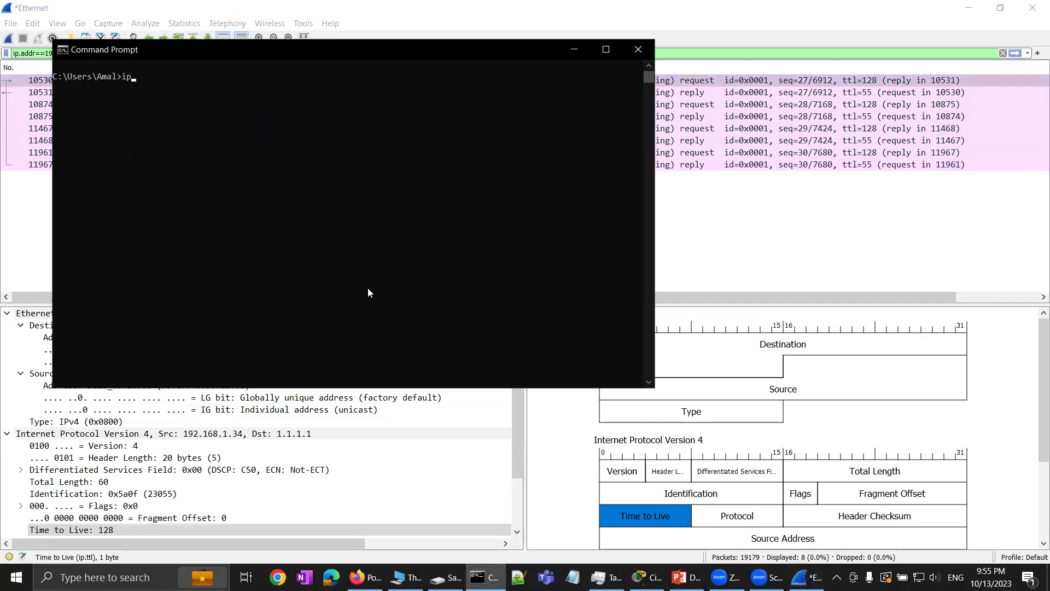
pyautogui.write('cnfonfig')
pyautogui.press('Return')
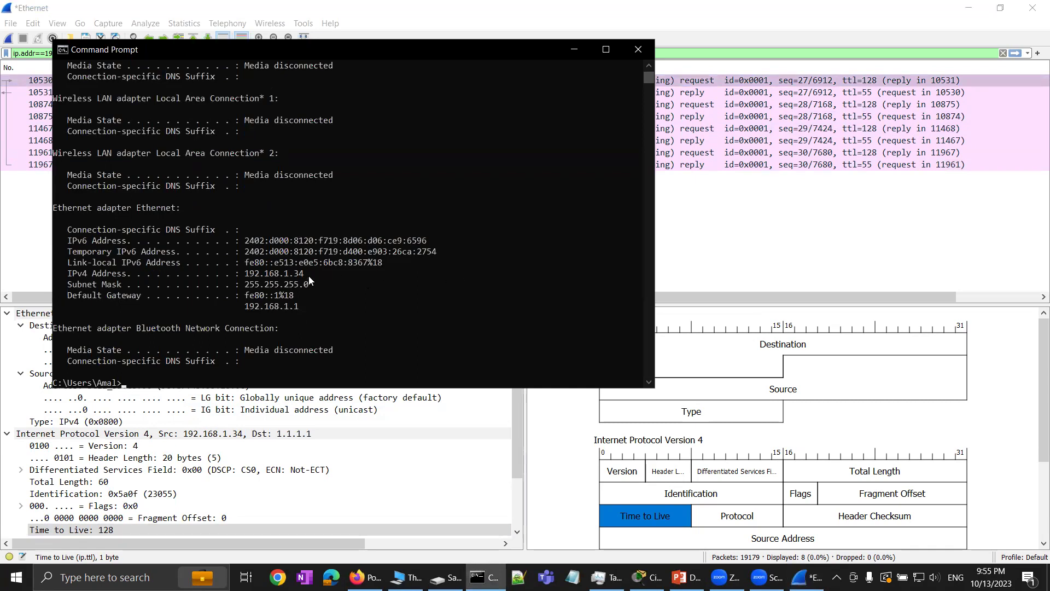
pyautogui.moveTo(308, 275); pyautogui.dragTo(68, 280)
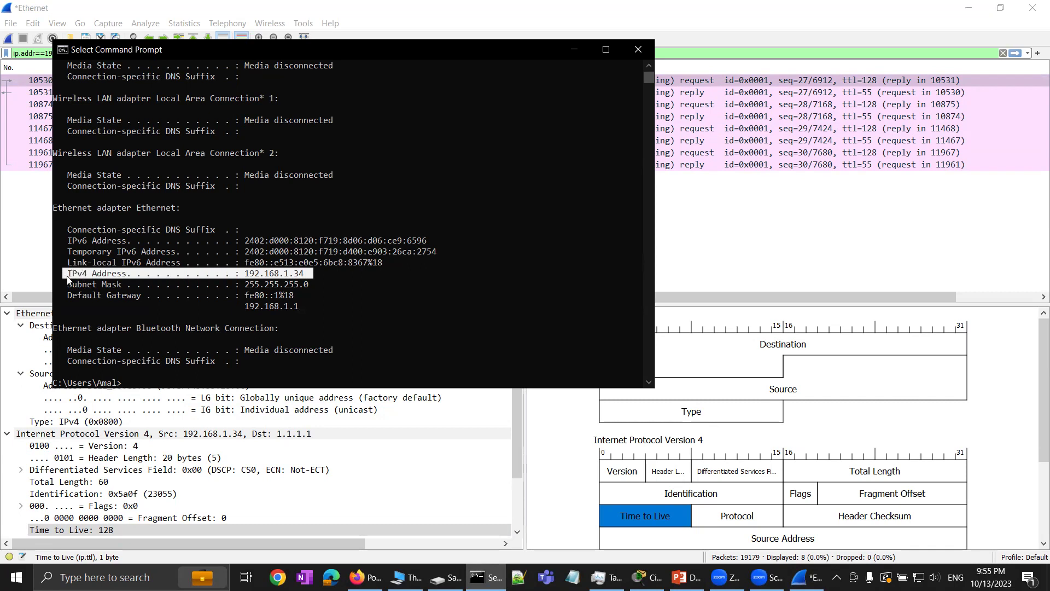
# Return to Wireshark and examine the source and destination addresses of the first two echo request and reply pairs.
pyautogui.click(40, 247)
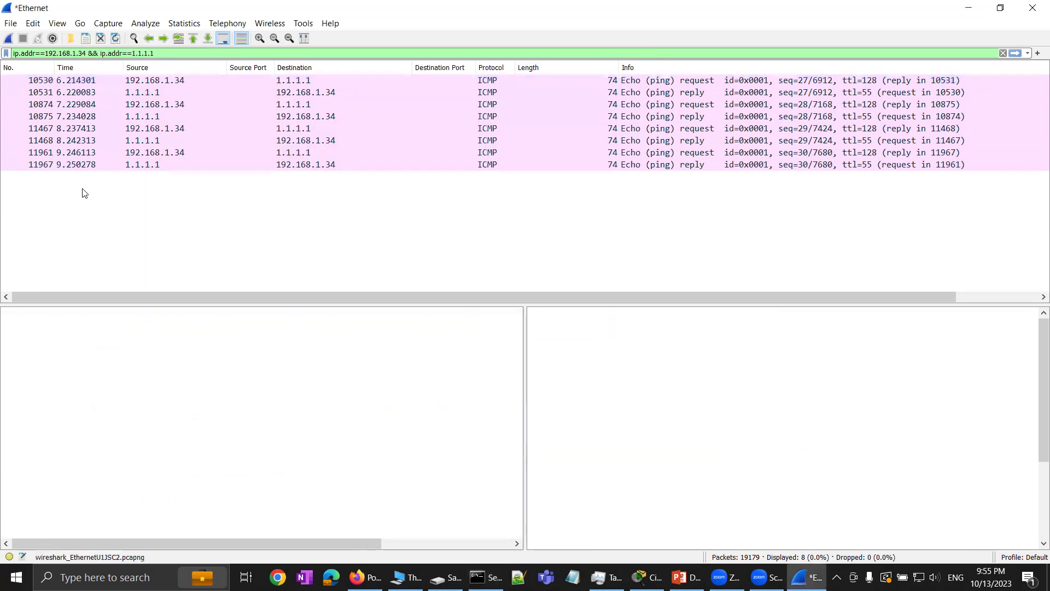
pyautogui.click(177, 82)
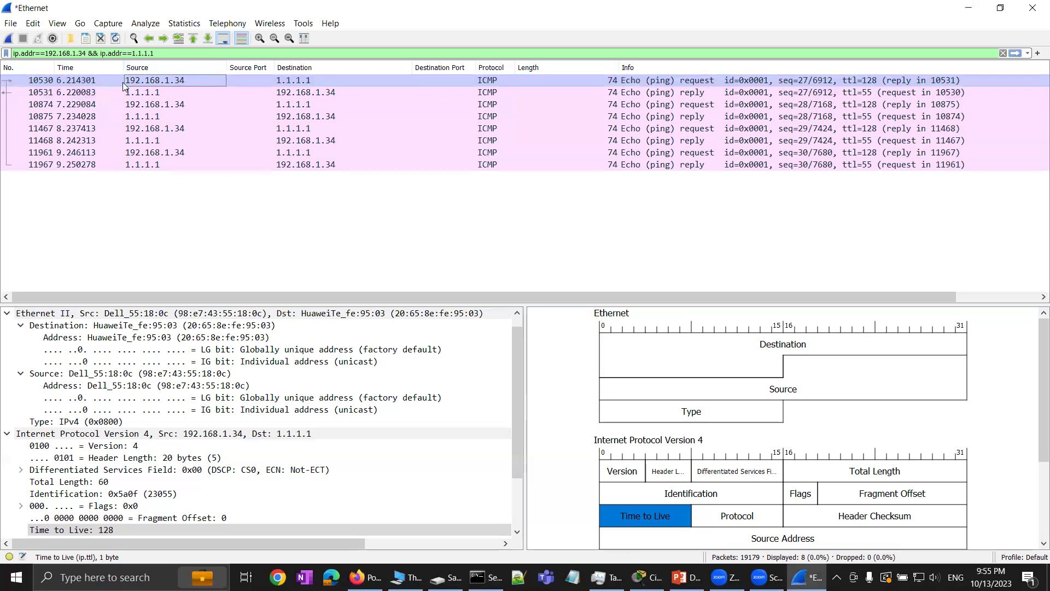
pyautogui.click(290, 82)
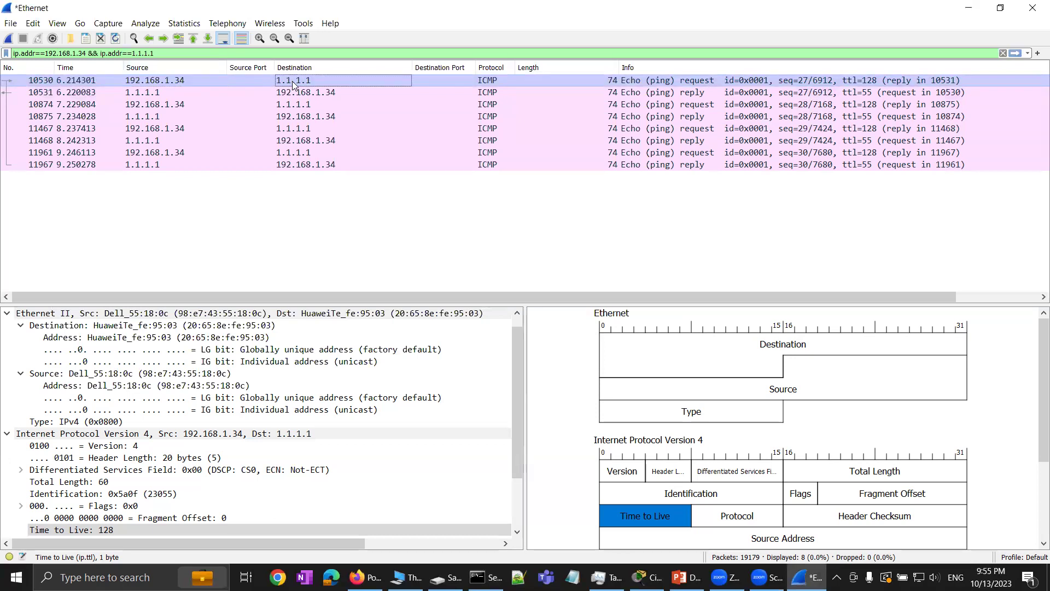
pyautogui.click(138, 92)
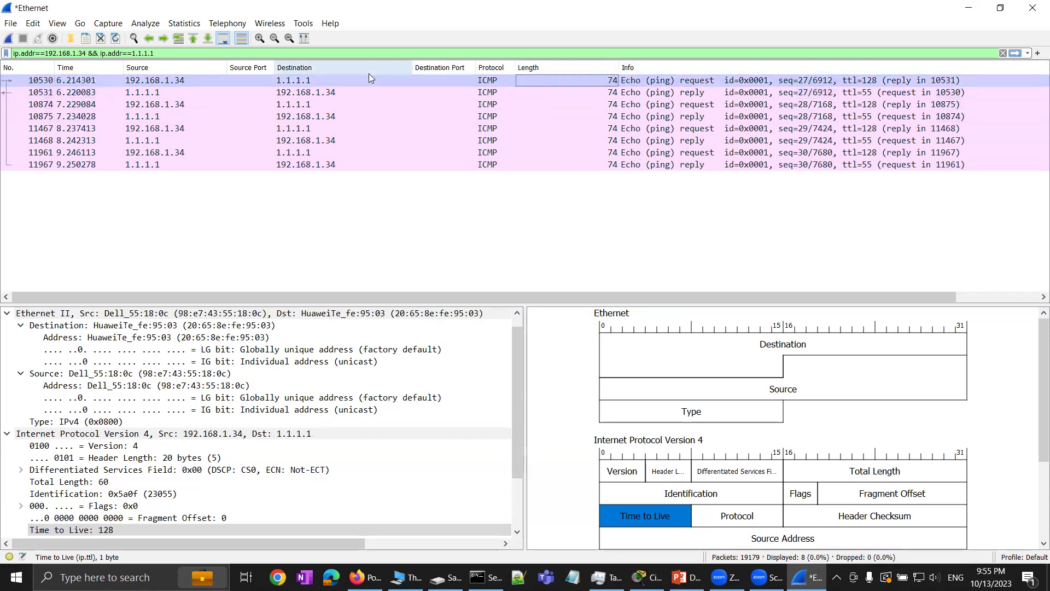
pyautogui.click(334, 92)
pyautogui.click(310, 104)
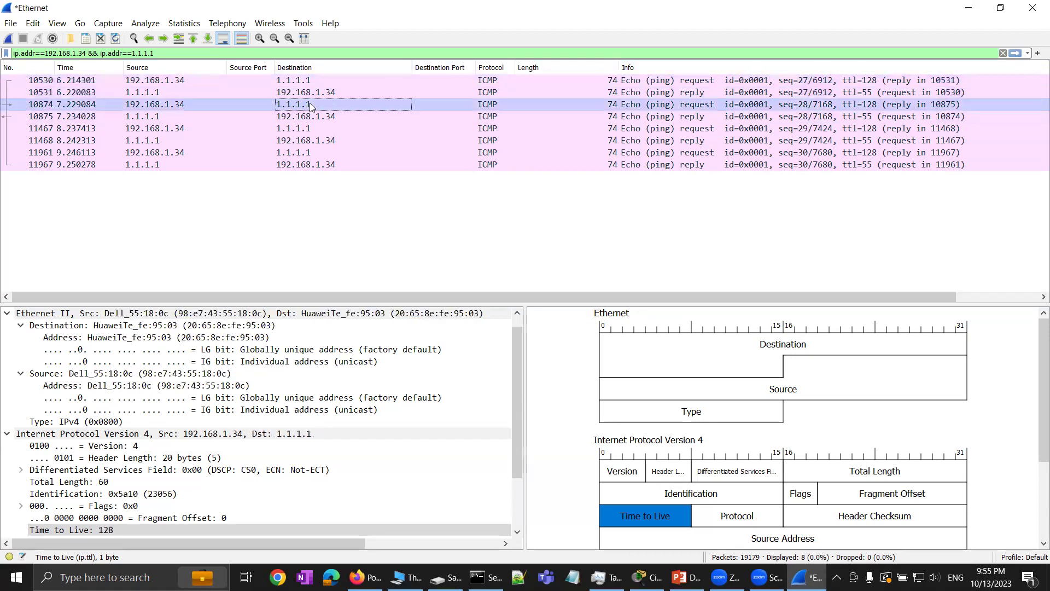
pyautogui.click(304, 116)
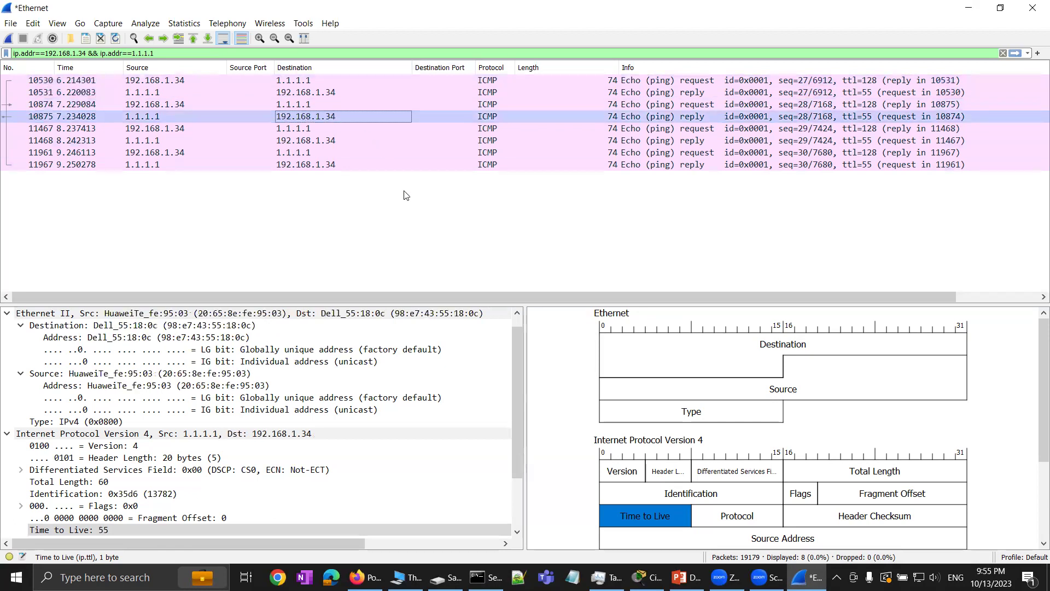
# Switch to Command Prompt and move its window off the first packets' source and destination addresses.
pyautogui.hotkey('alt', 'Tab')
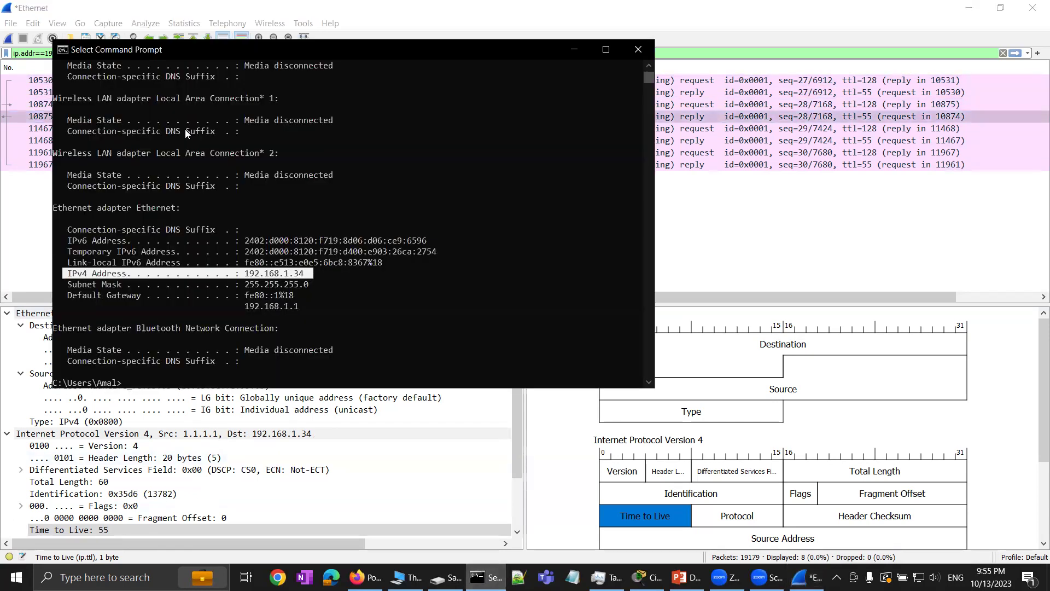
pyautogui.moveTo(214, 56); pyautogui.dragTo(438, 144)
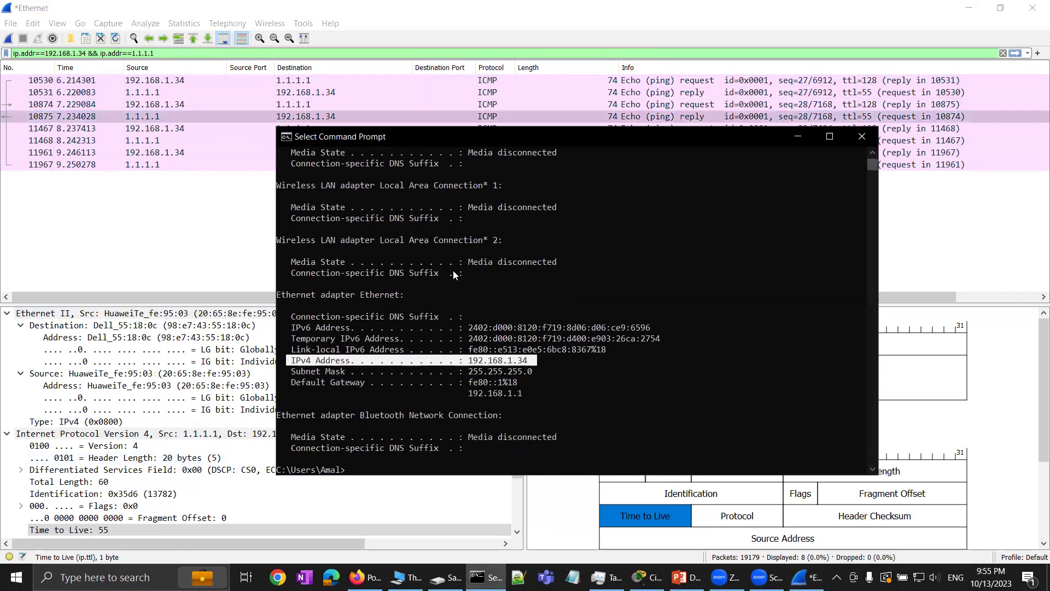
pyautogui.scroll(4, 452, 270)
pyautogui.scroll(-10, 453, 270)
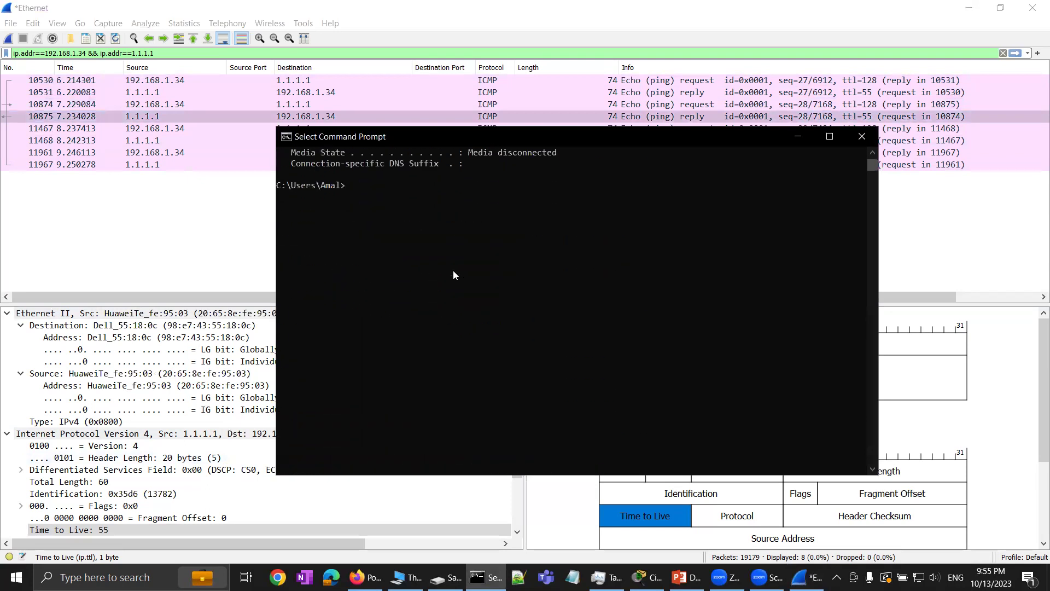
pyautogui.scroll(10, 452, 270)
pyautogui.scroll(-9, 453, 270)
# Ping 1.1.1.1 again below the ipconfig output.
pyautogui.write('ping 11.1.1')
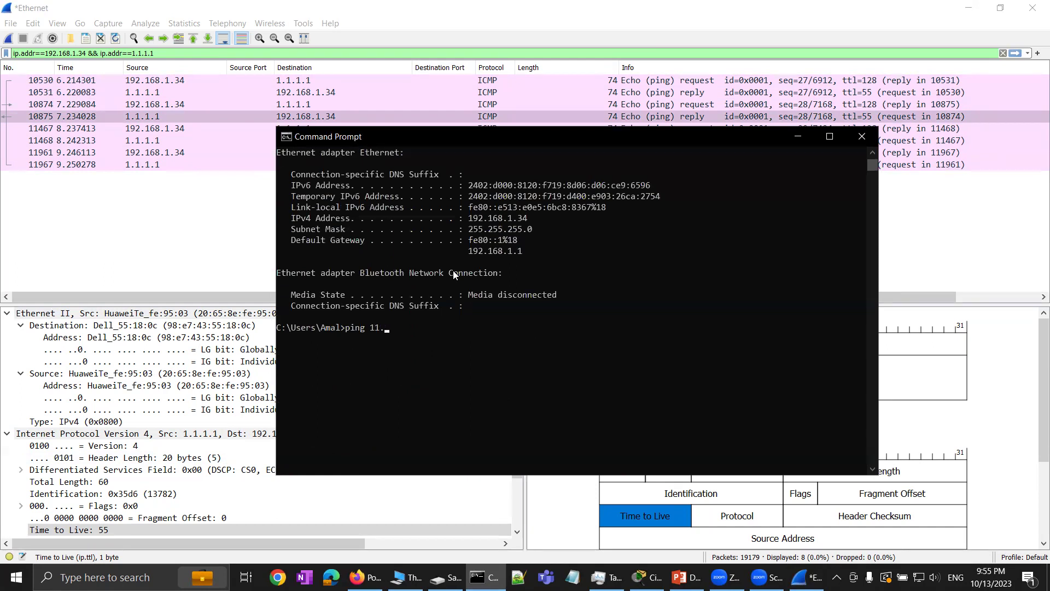
pyautogui.press('BackSpace')
pyautogui.press('BackSpace')
pyautogui.press('BackSpace')
pyautogui.press('BackSpace')
pyautogui.press('BackSpace')
pyautogui.write('.1.1.1')
pyautogui.press('Return')
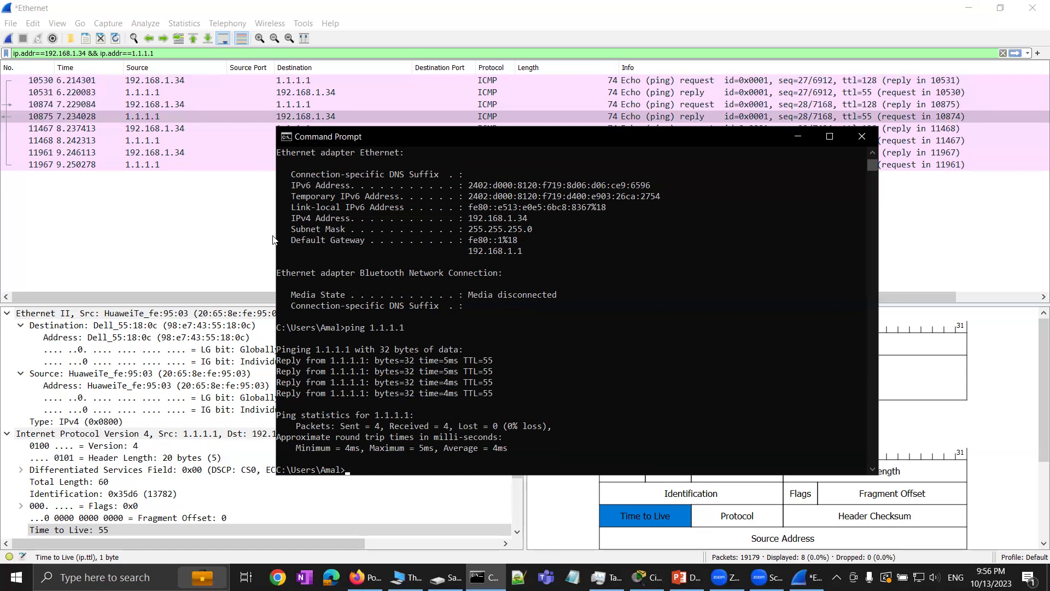
# Return to Wireshark and examine the source addresses in the last two echo request and reply pairs.
pyautogui.click(140, 142)
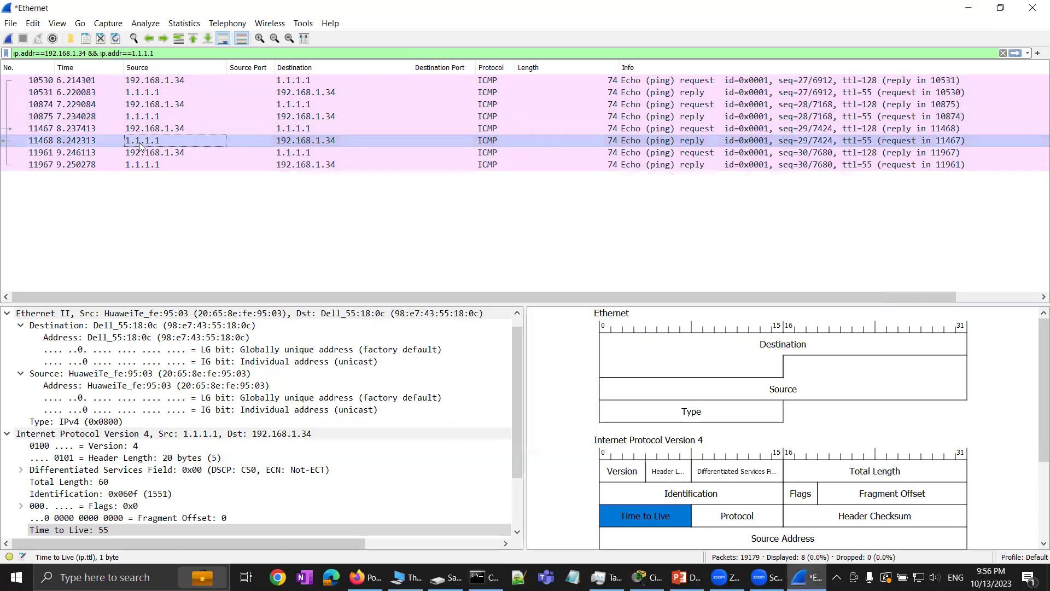
pyautogui.click(161, 164)
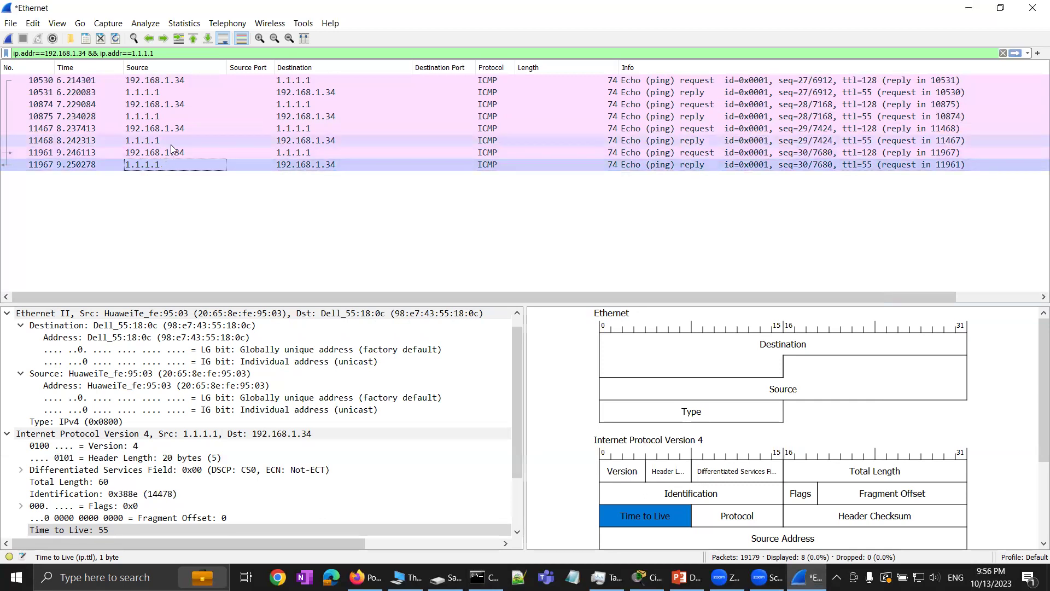
pyautogui.click(175, 141)
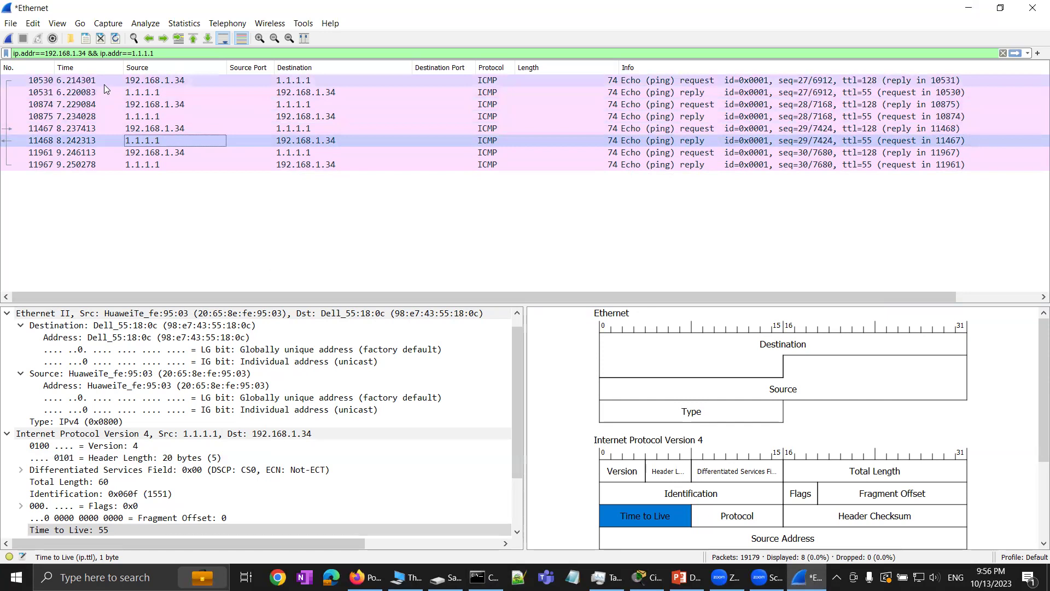
pyautogui.click(275, 201)
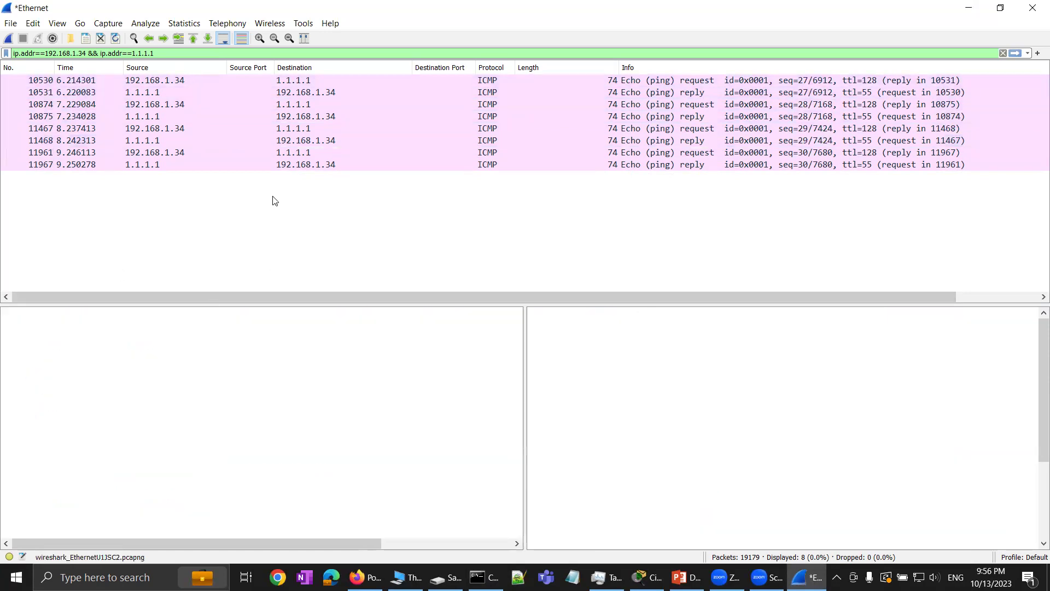
pyautogui.click(196, 132)
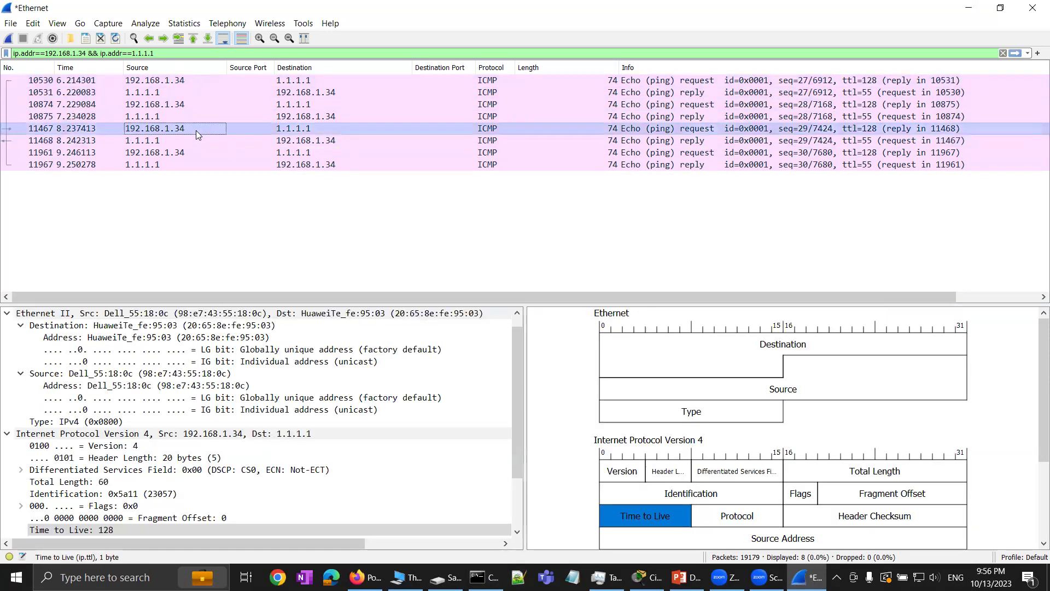
# Switch to Command Prompt, run ipconfig and highlight the Ethernet adapter's default gateway lines.
pyautogui.click(481, 577)
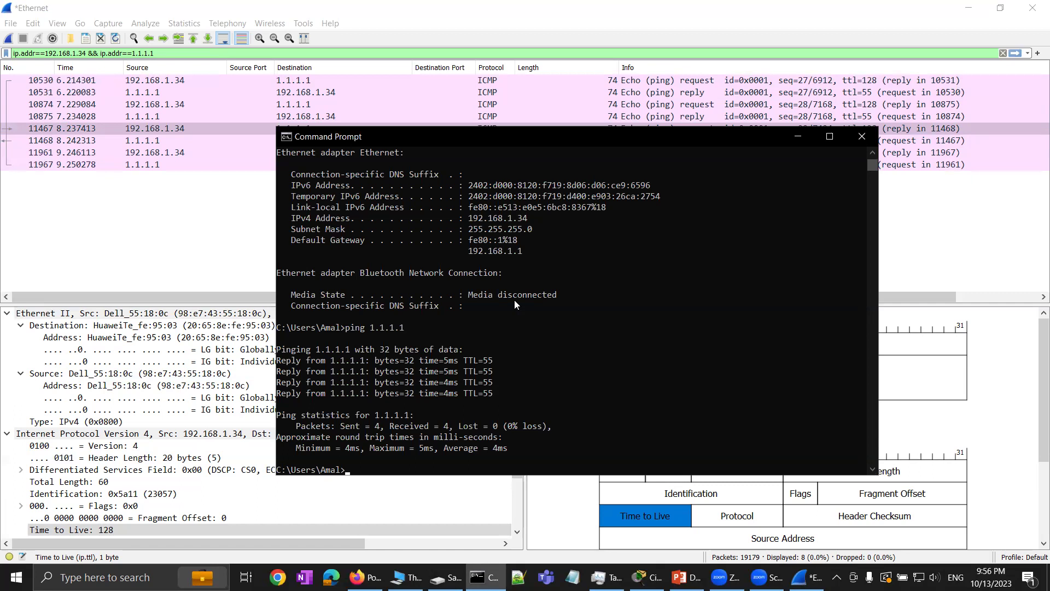
pyautogui.write('ipconfig')
pyautogui.press('Return')
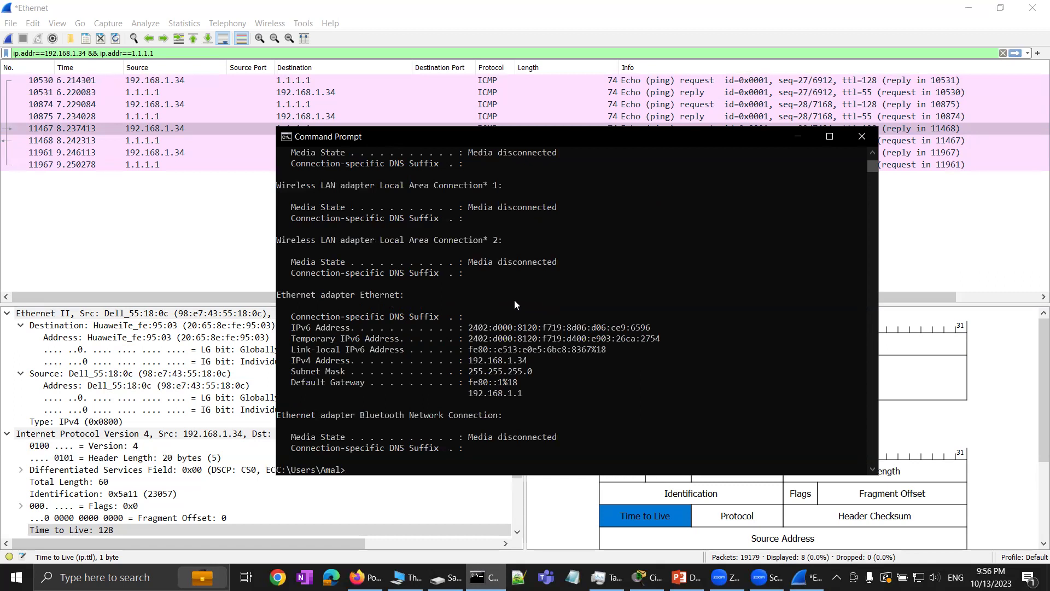
pyautogui.moveTo(531, 393); pyautogui.dragTo(281, 384)
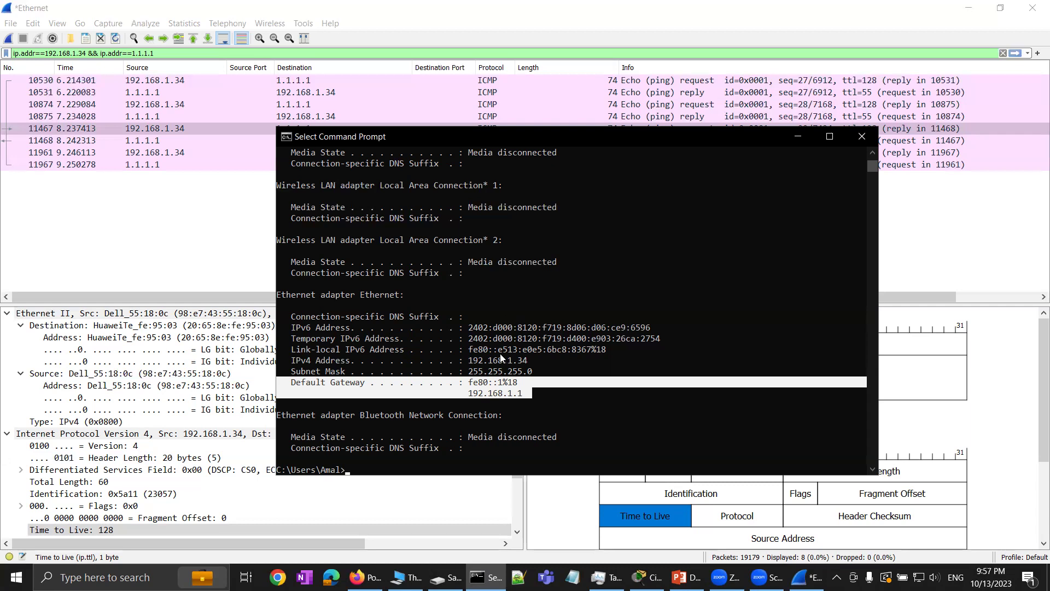
pyautogui.press('Escape')
# Ping the default gateway at 192.168.1.1.
pyautogui.write('ping 19')
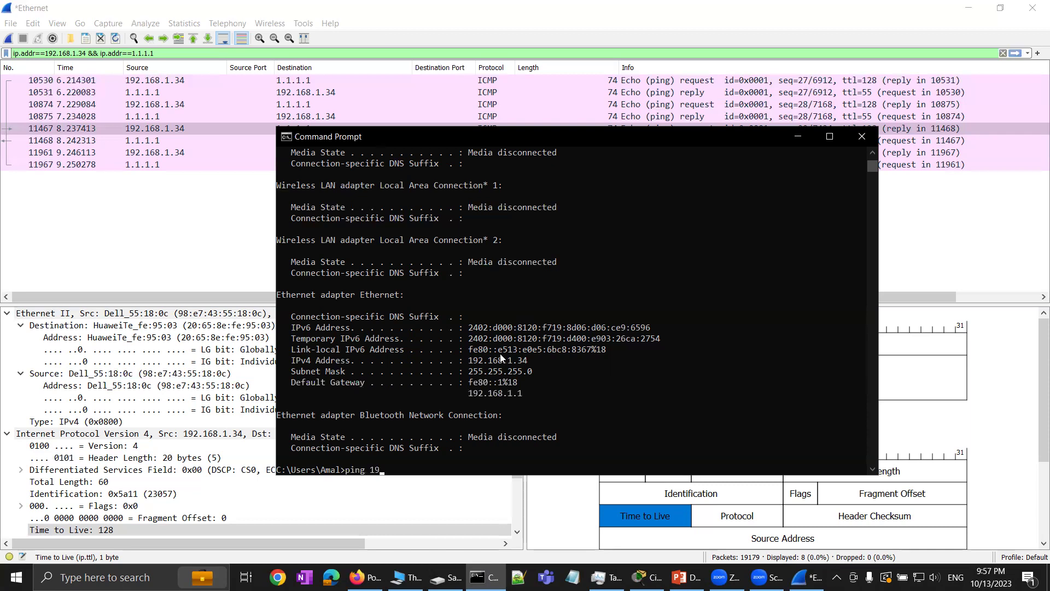
pyautogui.write('2.168.1.1')
pyautogui.press('Return')
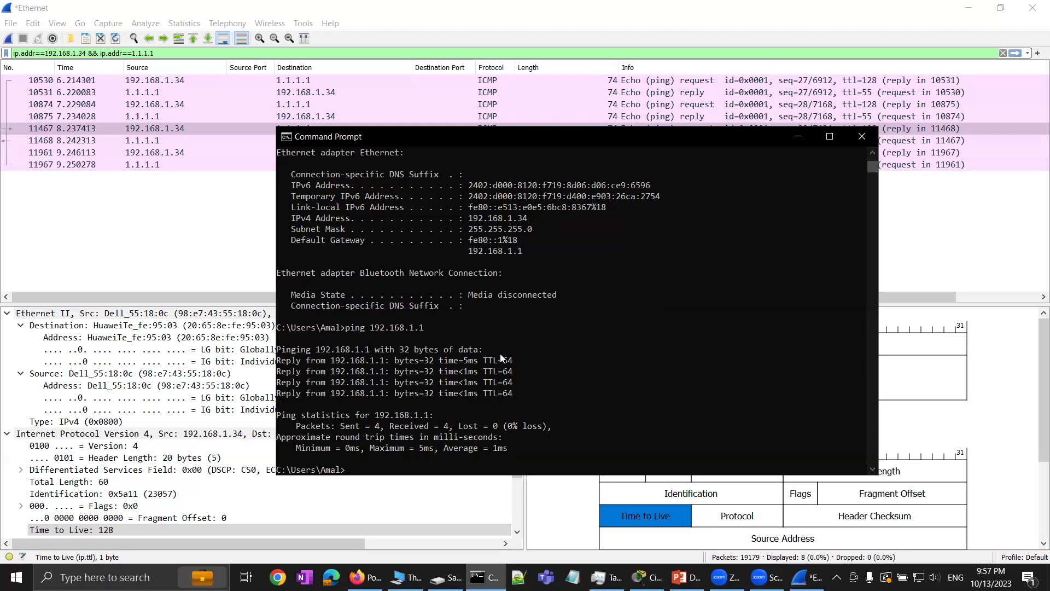
# Clear the screen and run tracert without arguments to list its usage options.
pyautogui.write('cls')
pyautogui.press('Return')
pyautogui.write('tracert')
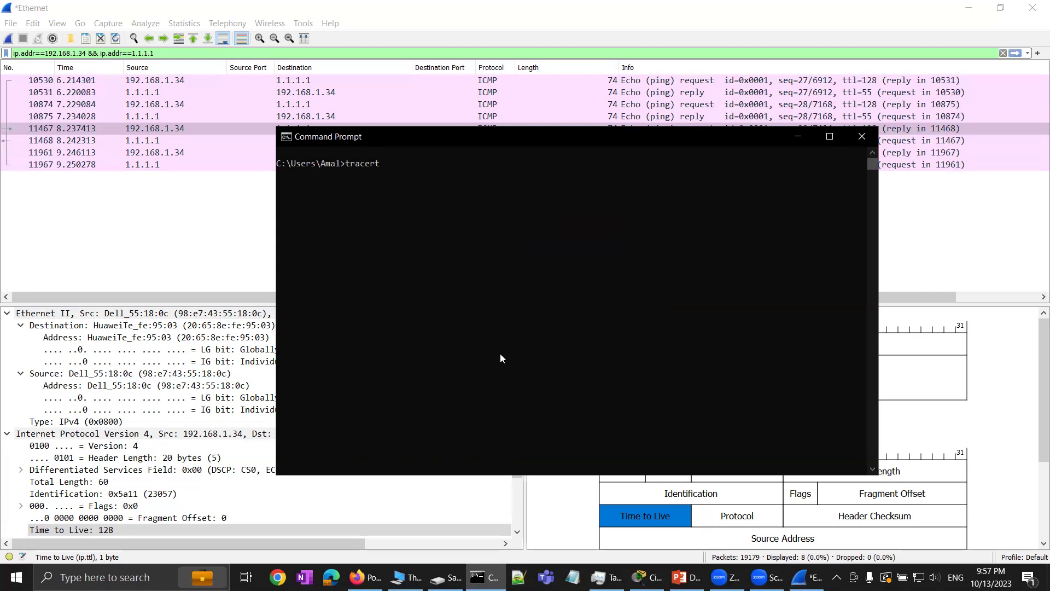
pyautogui.press('Return')
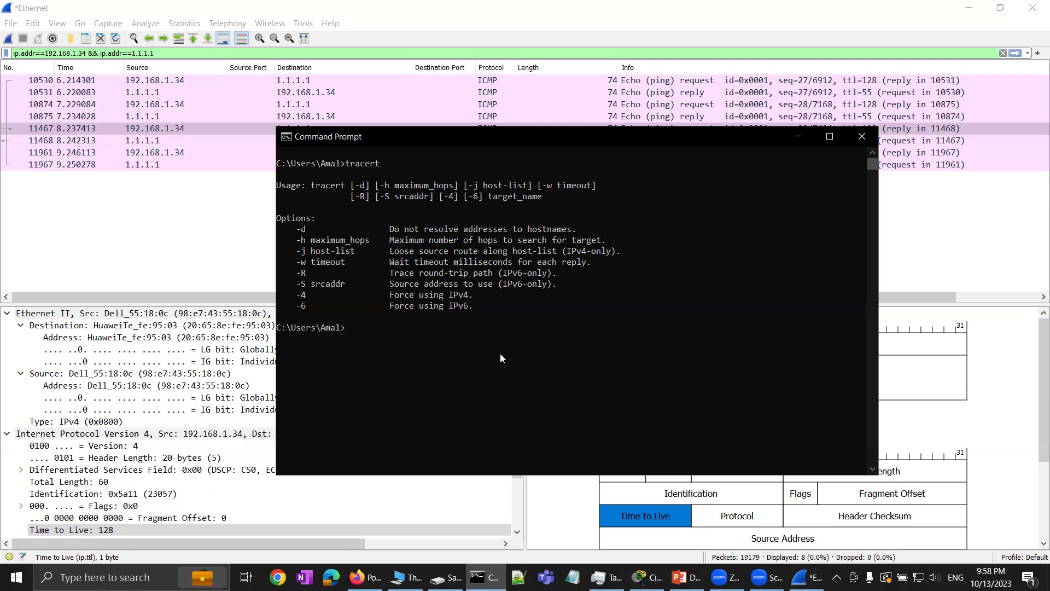
# Try to trace the route to 1.1.1.1 using tracert with its default options.
pyautogui.write('tracert ')
pyautogui.write('1.')
pyautogui.press('BackSpace')
pyautogui.press('BackSpace')
pyautogui.write('1.1.1.1')
pyautogui.press('Return')
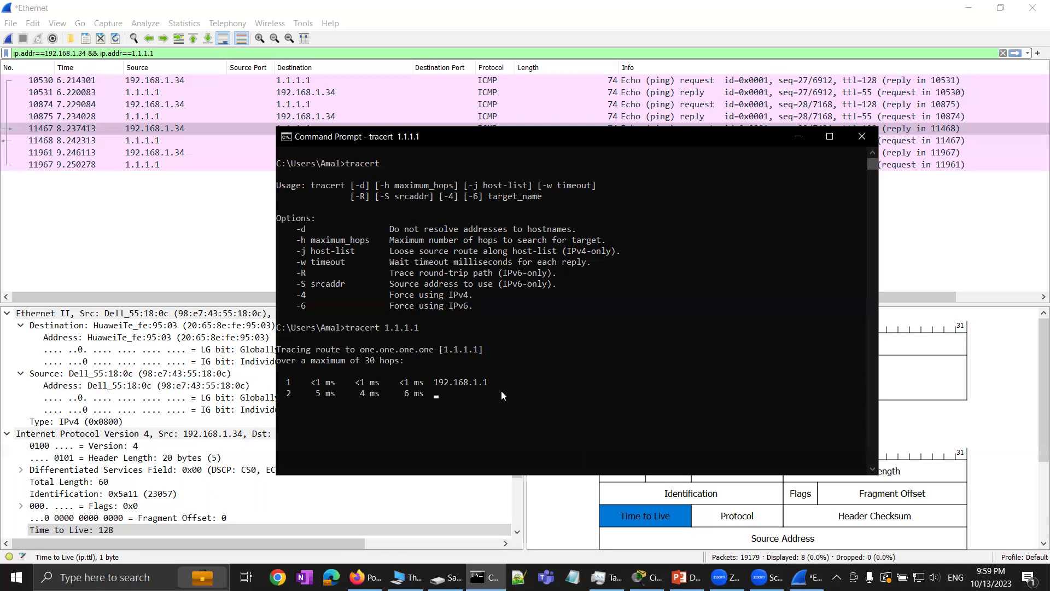
pyautogui.hotkey('ctrl', 'c')
# Clear the screen and trace the route to 1.1.1.1 using tracert with the options -d -w 1.
pyautogui.write('cls')
pyautogui.press('Return')
pyautogui.write('t')
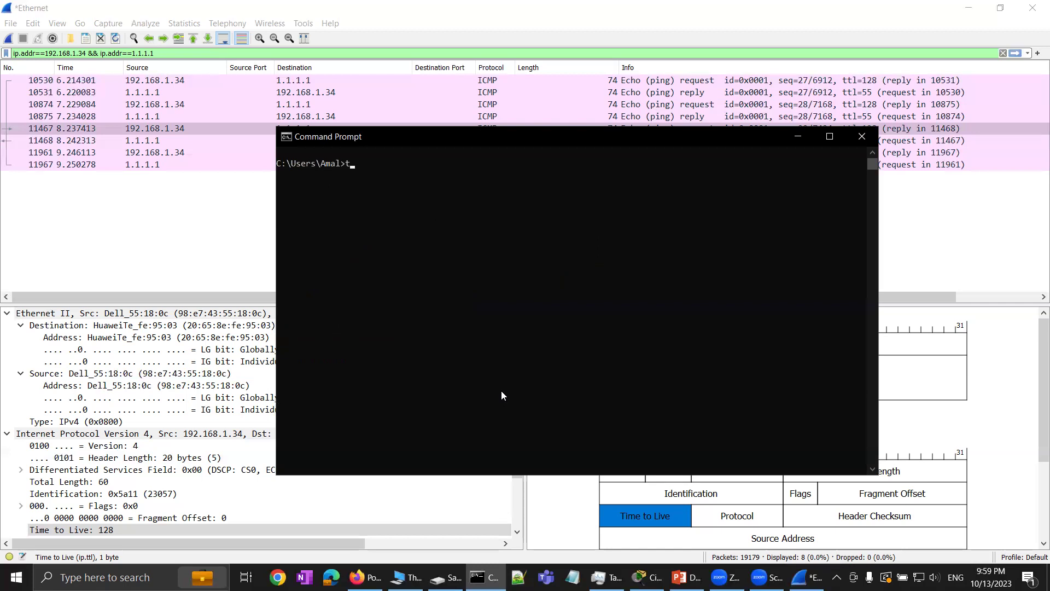
pyautogui.write('racert -d -w 1 1.1.1.1')
pyautogui.press('Return')
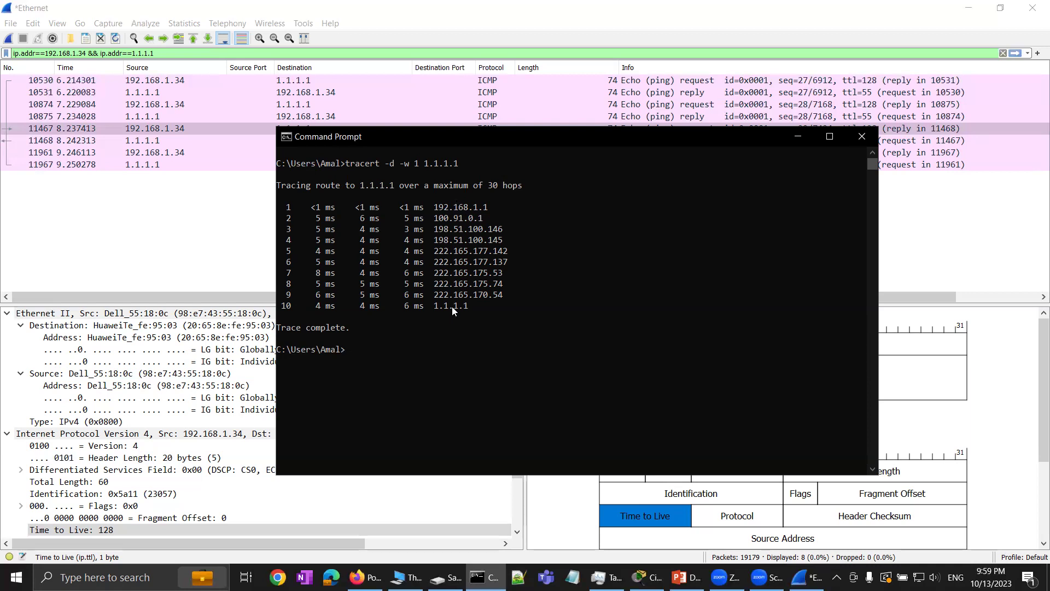
# Record a repeat of tracert -d -w 1 1.1.1.1 in a new Wireshark capture, discarding the earlier packets without saving.
pyautogui.click(9, 38)
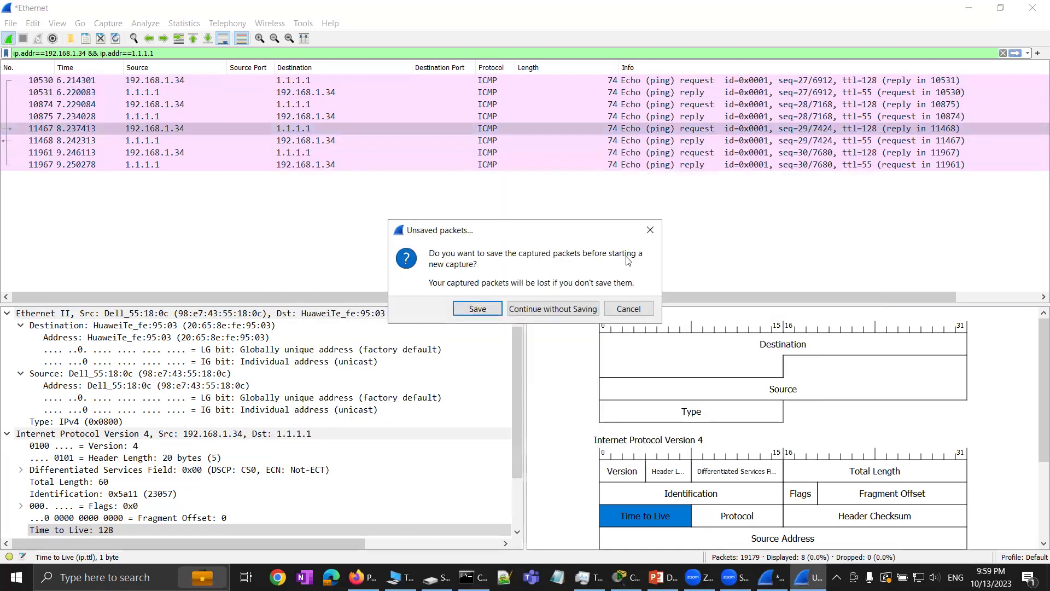
pyautogui.click(576, 309)
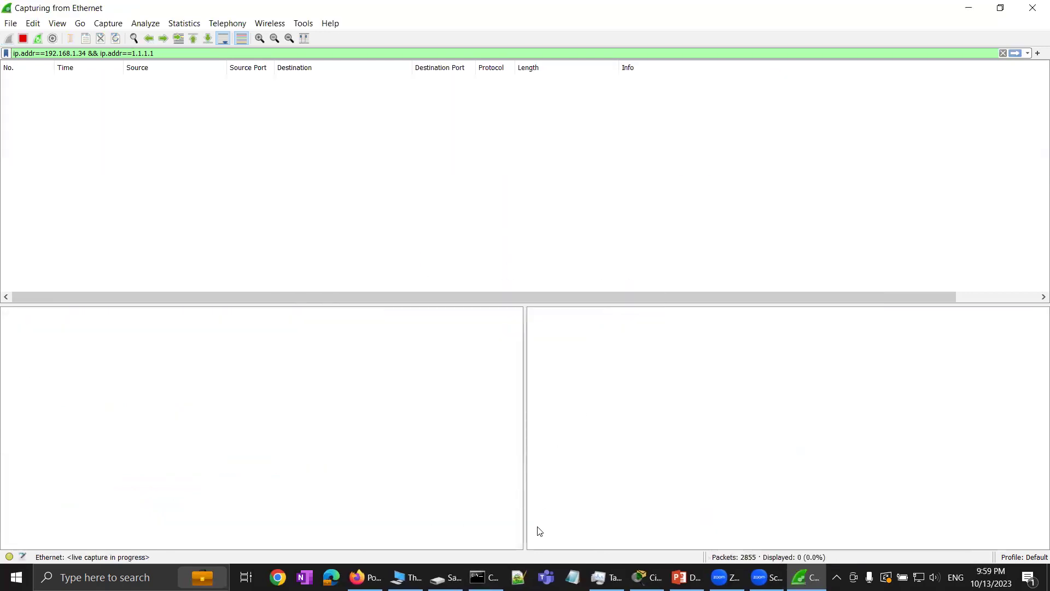
pyautogui.click(482, 577)
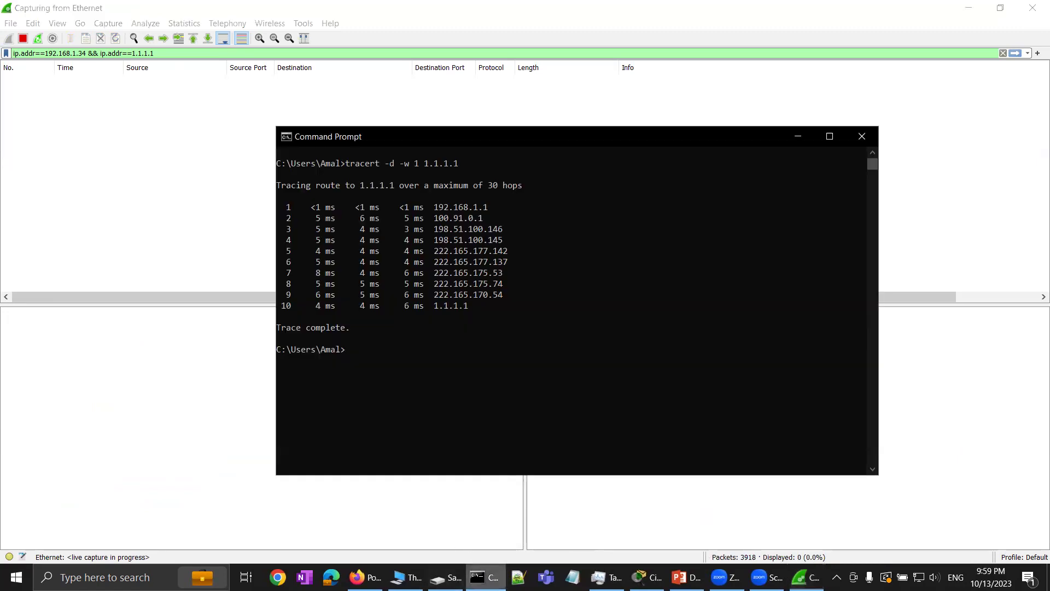
pyautogui.press('Up')
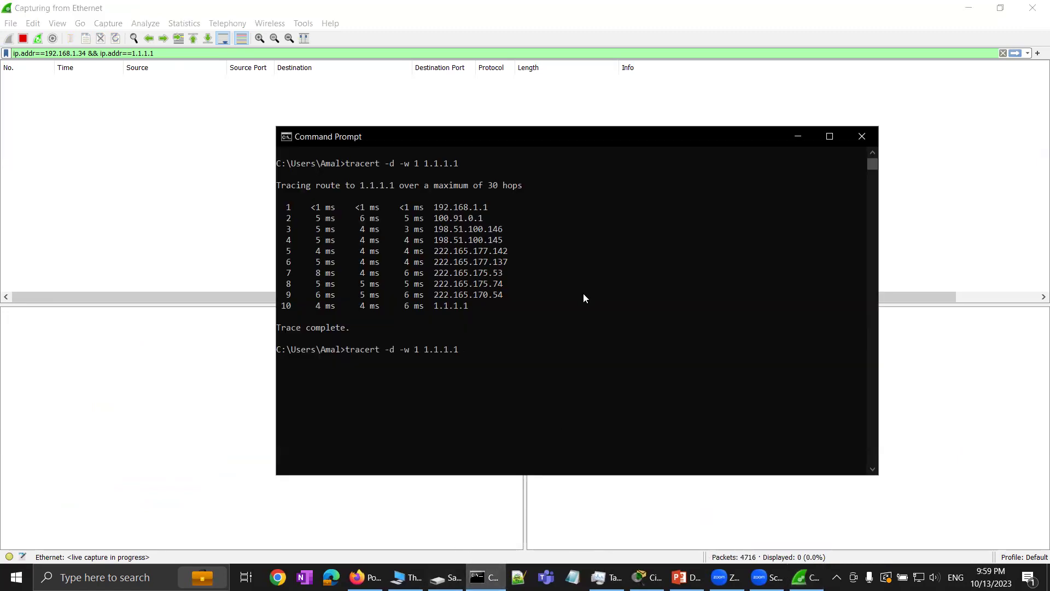
pyautogui.press('Return')
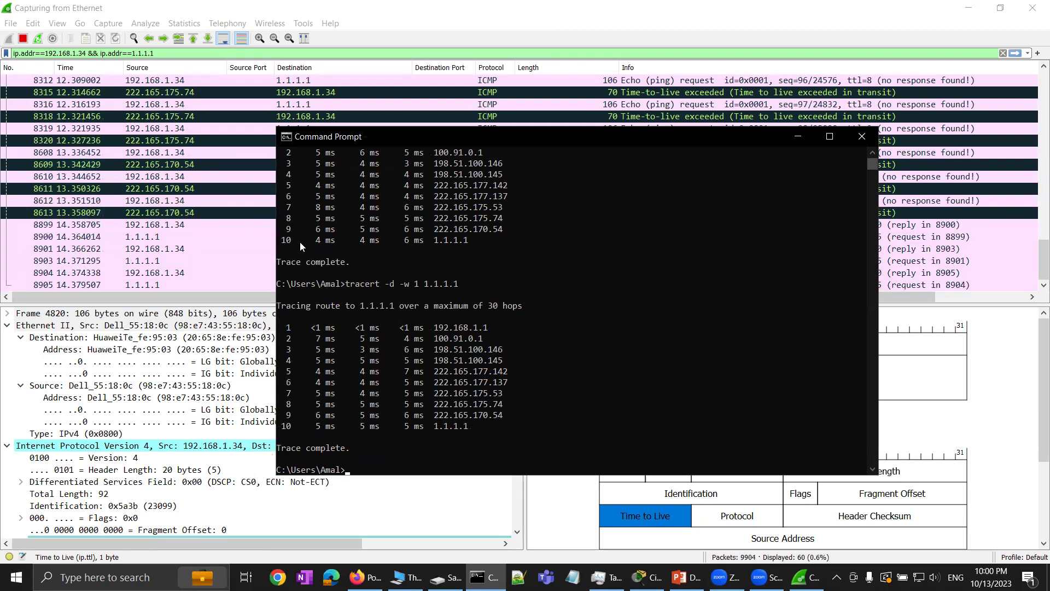
pyautogui.click(23, 39)
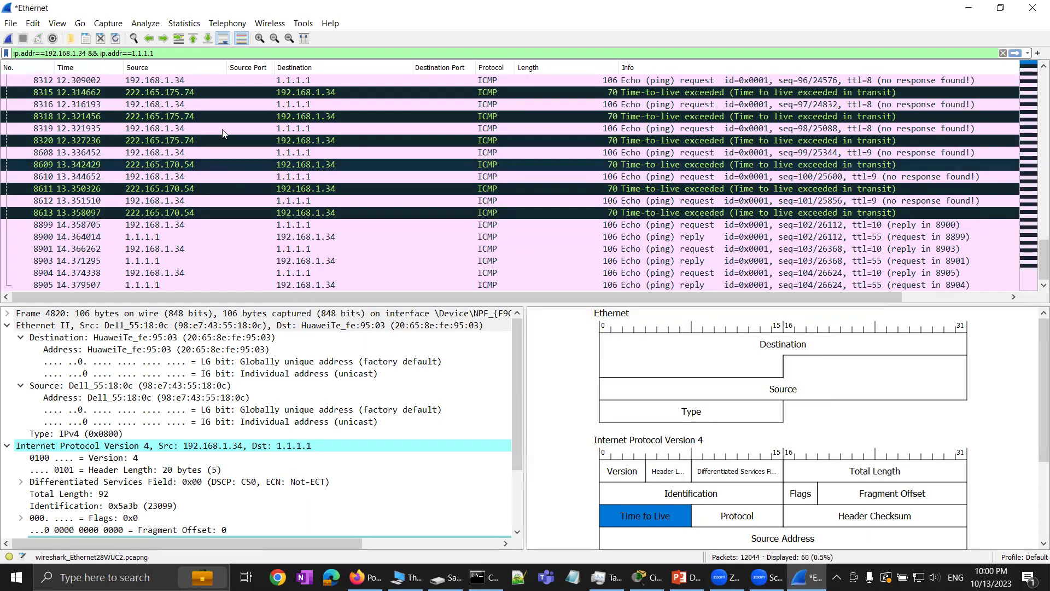
# Examine the addresses of the ttl=8 echo request to 1.1.1.1 and the Time-to-live exceeded packets from the last hops.
pyautogui.click(185, 82)
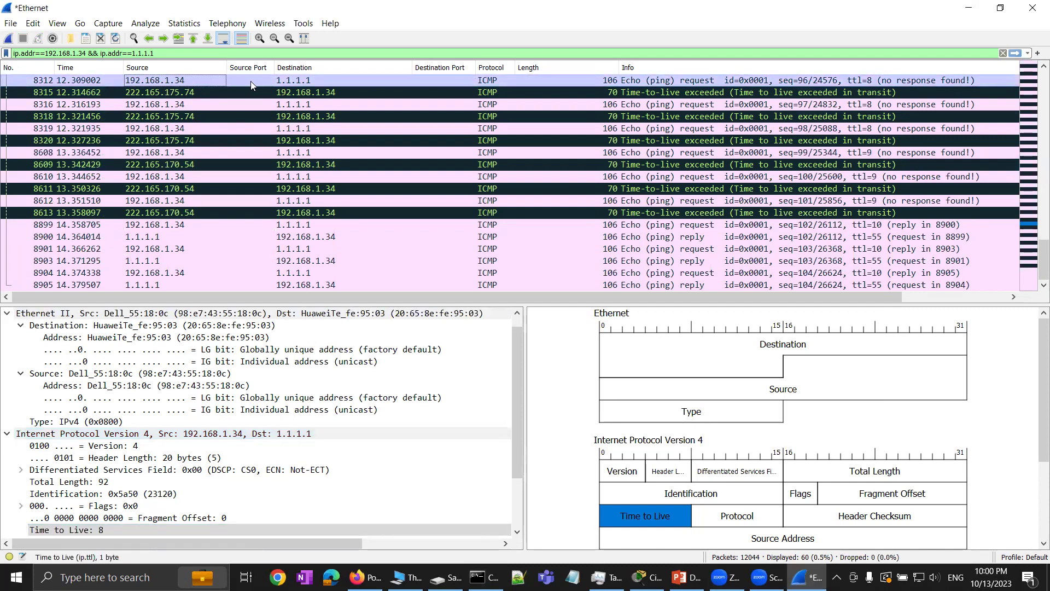
pyautogui.click(294, 85)
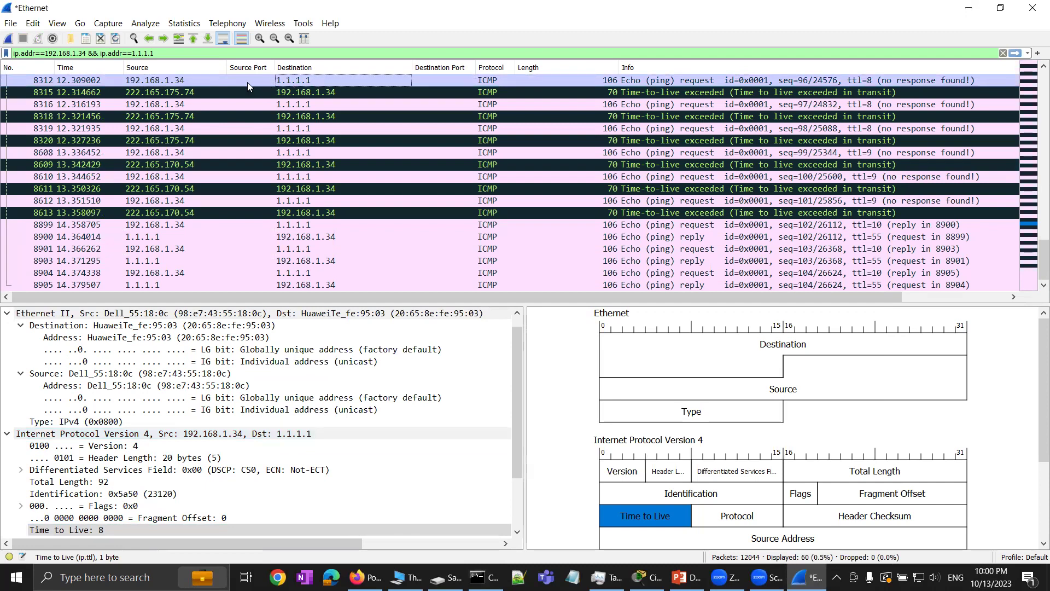
pyautogui.click(162, 94)
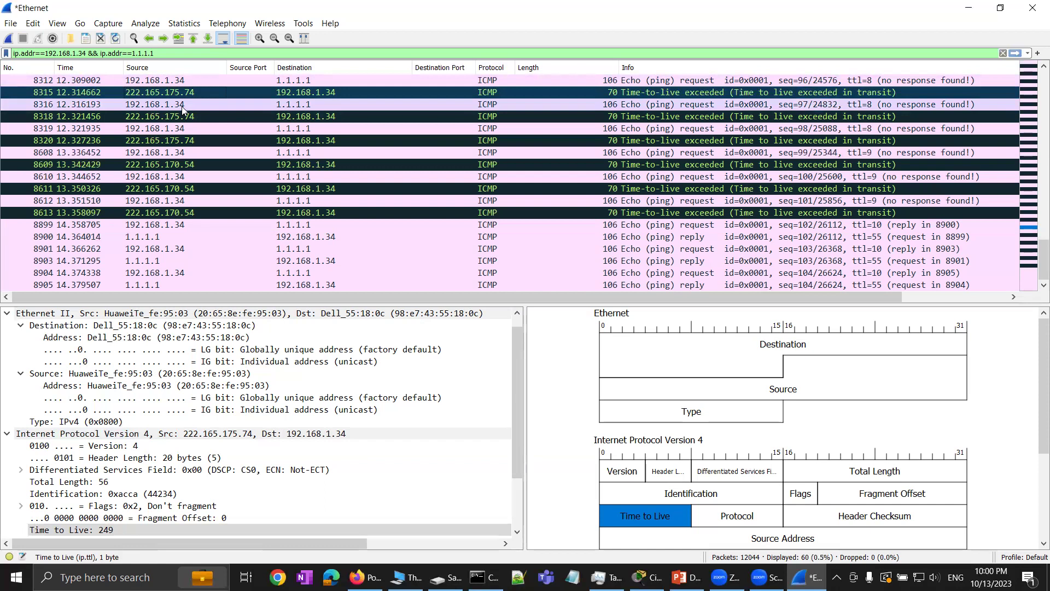
pyautogui.click(219, 211)
pyautogui.scroll(7, 218, 211)
pyautogui.scroll(7, 219, 213)
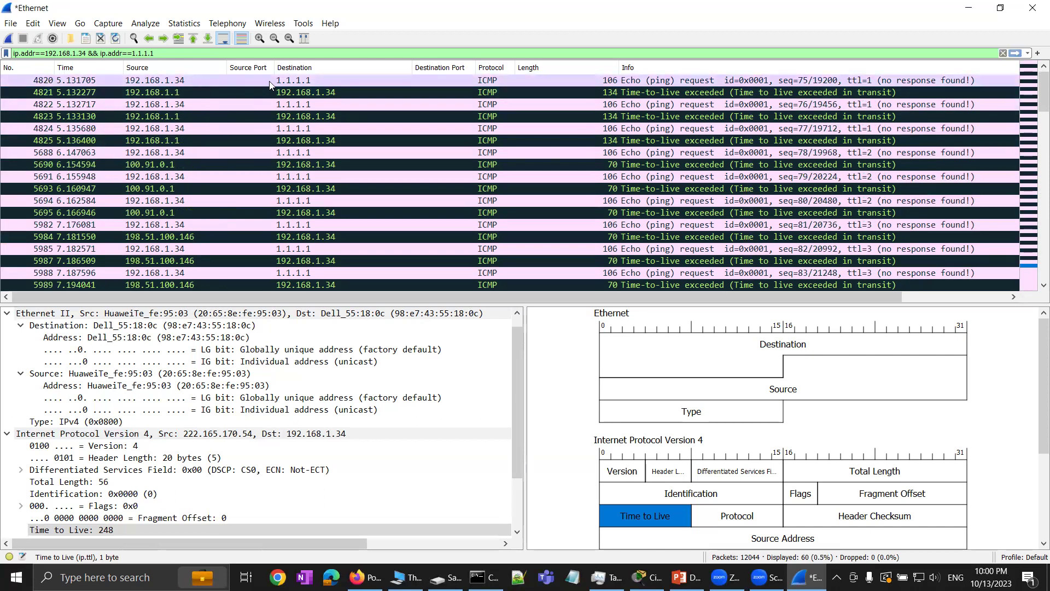
# Add the first echo request's Time to Live field as a packet list column and place it directly after Destination.
pyautogui.click(292, 81)
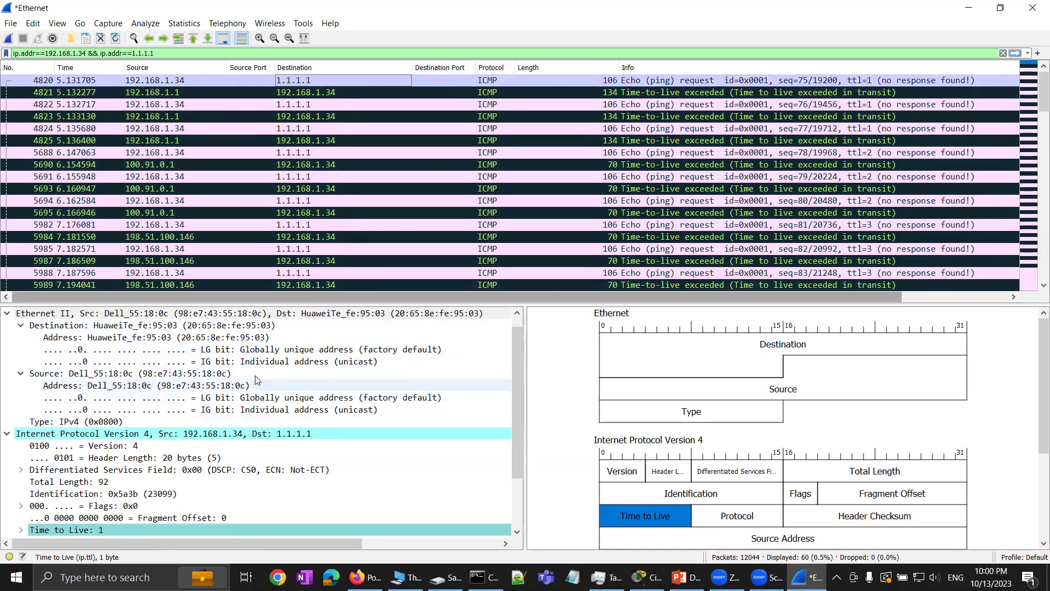
pyautogui.scroll(-1, 71, 440)
pyautogui.scroll(-1, 71, 441)
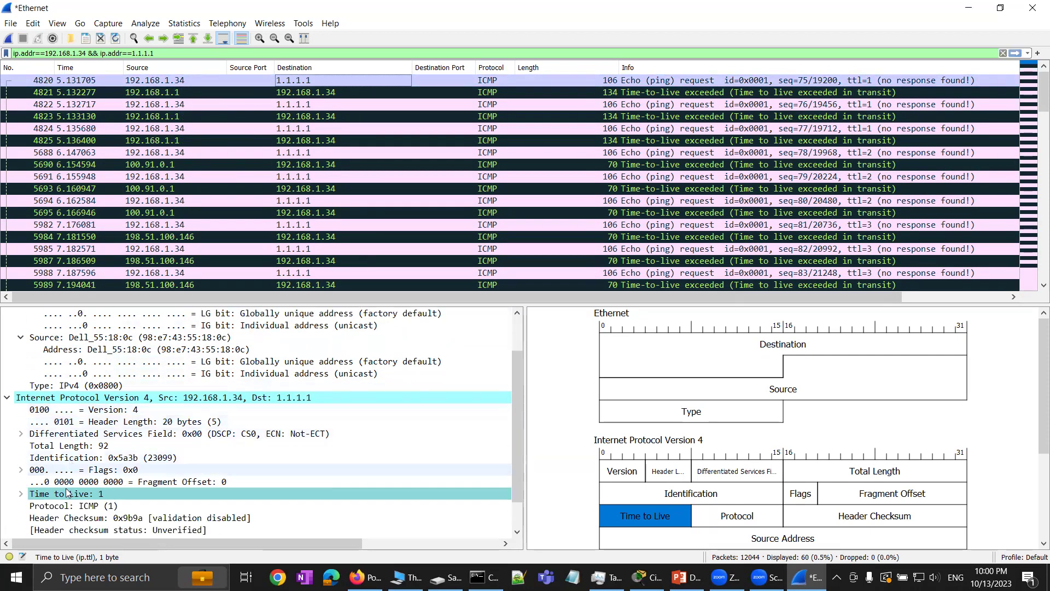
pyautogui.scroll(-2, 69, 489)
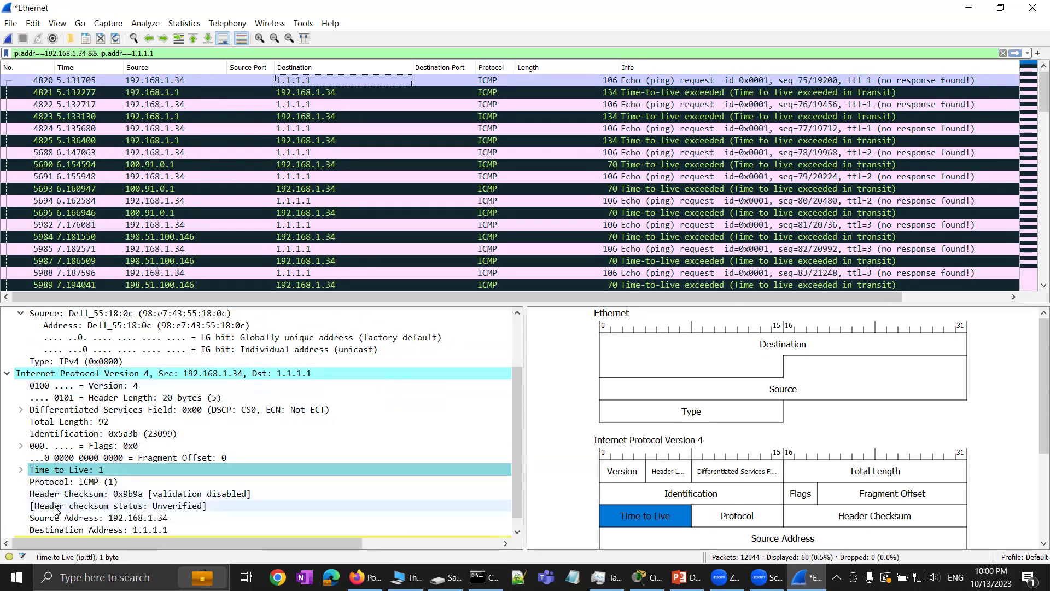
pyautogui.click(80, 471)
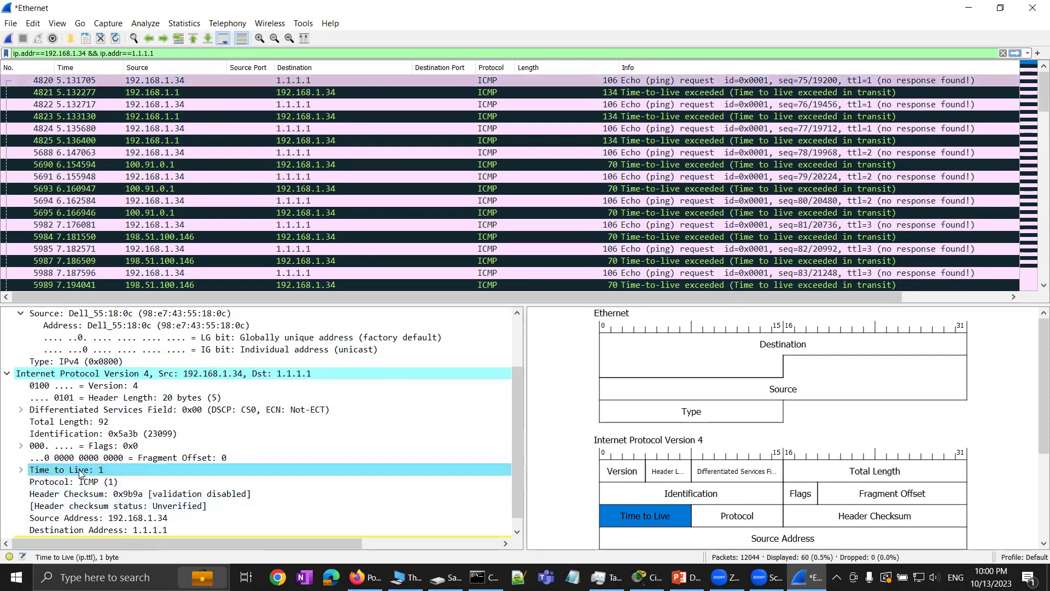
pyautogui.hotkey('ctrl', 'shift', 'i')
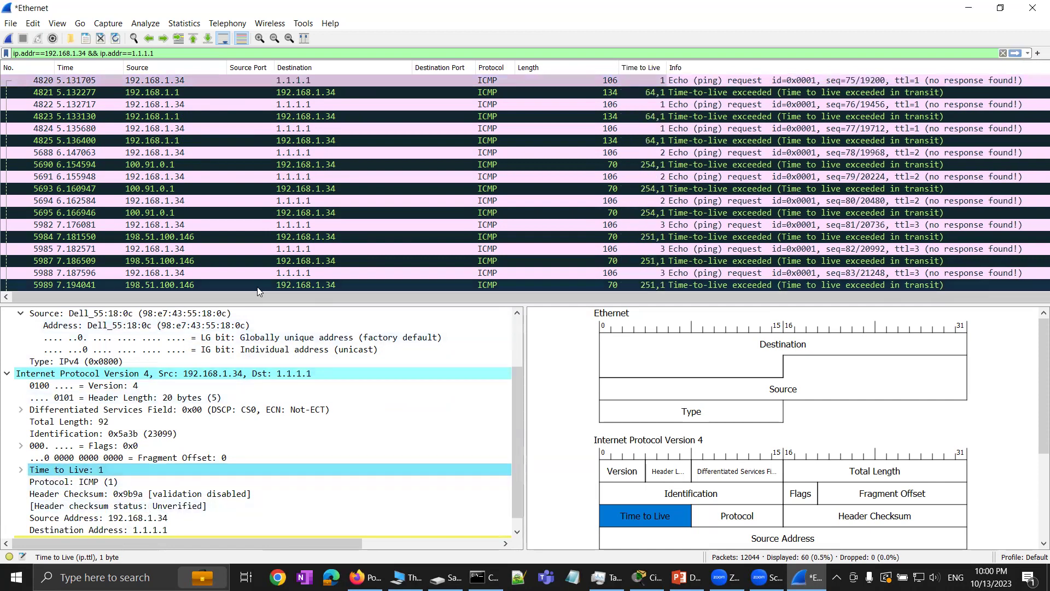
pyautogui.moveTo(630, 68); pyautogui.dragTo(421, 79)
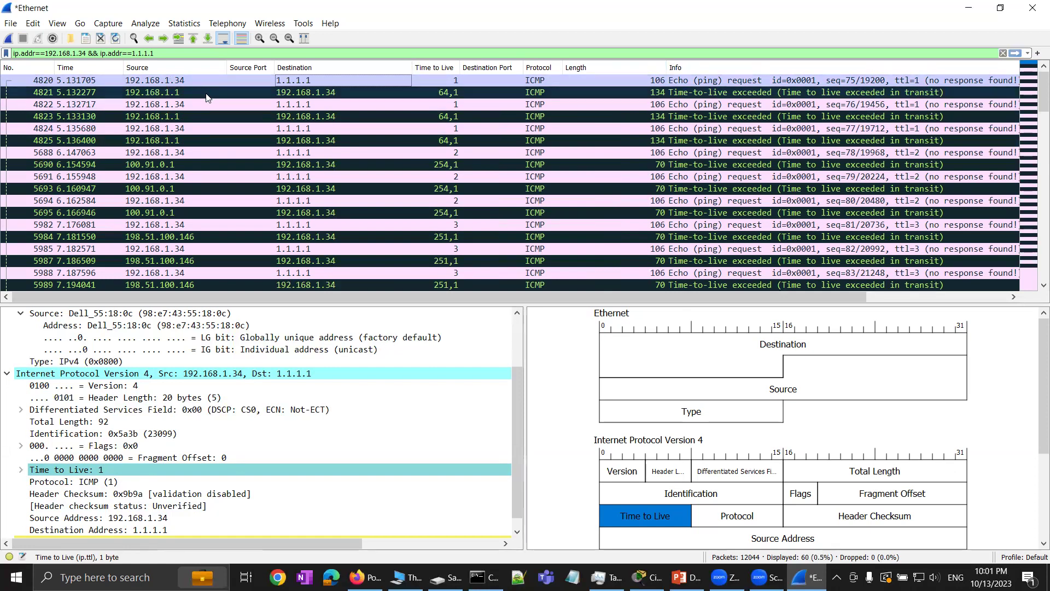
# Examine the first echo requests with TTL 1 and TTL 2, and switch to the trace output in Command Prompt for comparison.
pyautogui.click(449, 81)
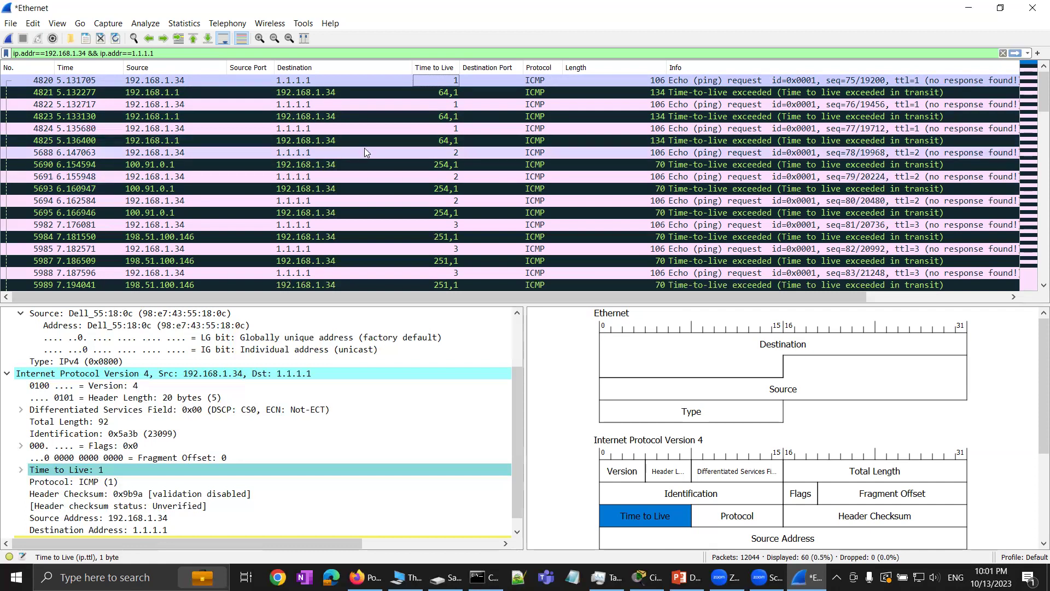
pyautogui.click(184, 154)
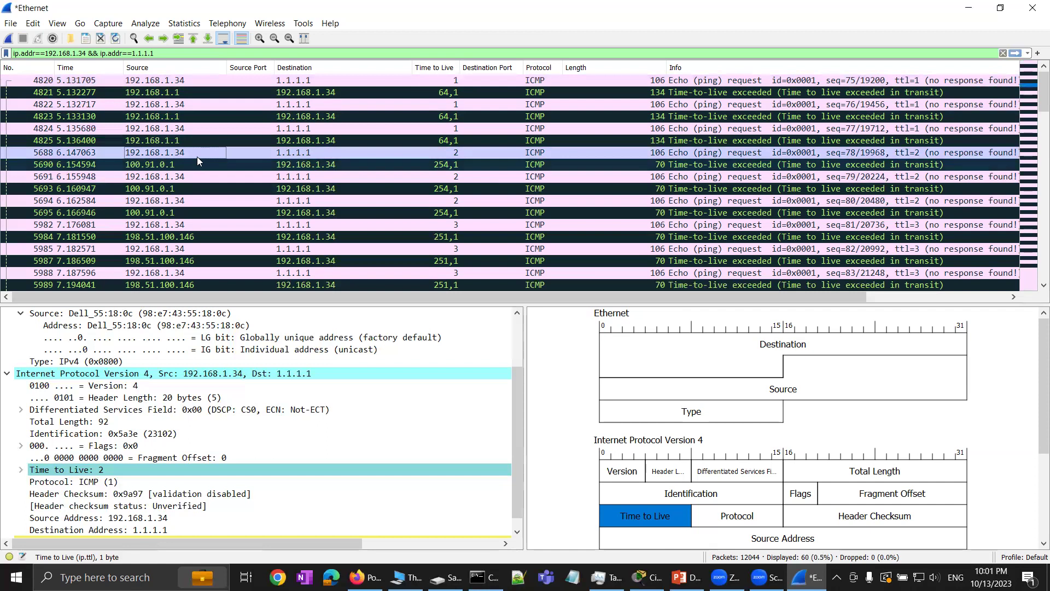
pyautogui.click(456, 154)
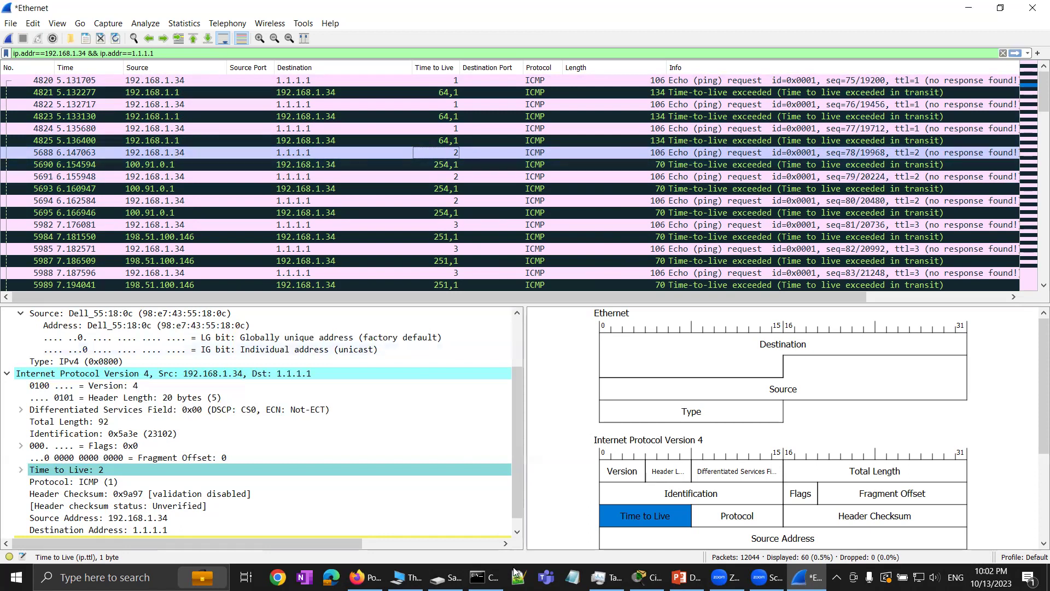
pyautogui.click(481, 577)
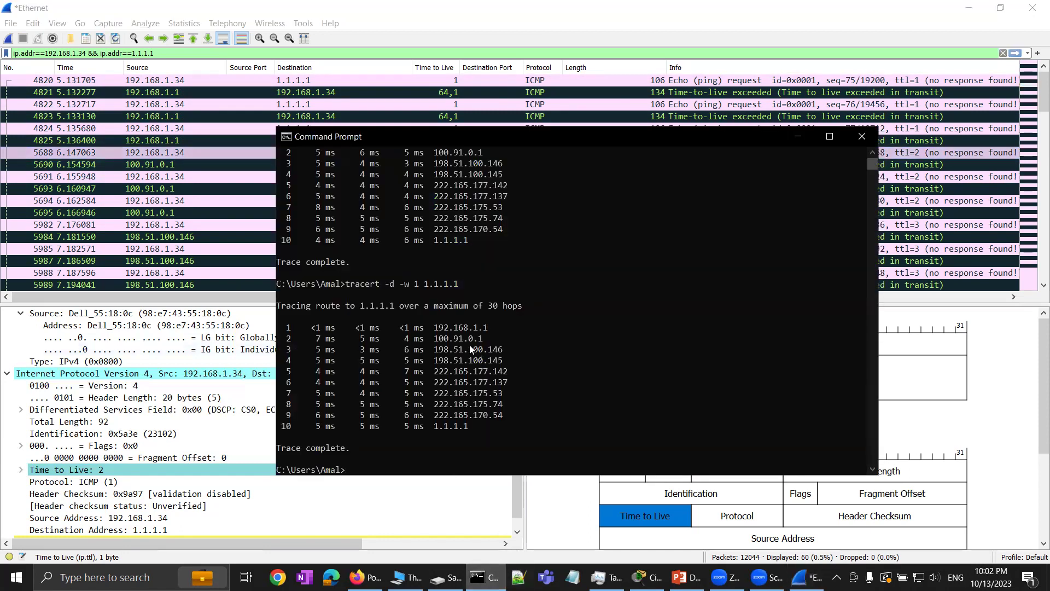
# Back in Wireshark, examine the second hop's Time-to-live exceeded reply, the first TTL 3 echo request and its reply from 198.51.100.146.
pyautogui.click(185, 216)
pyautogui.scroll(-1, 185, 218)
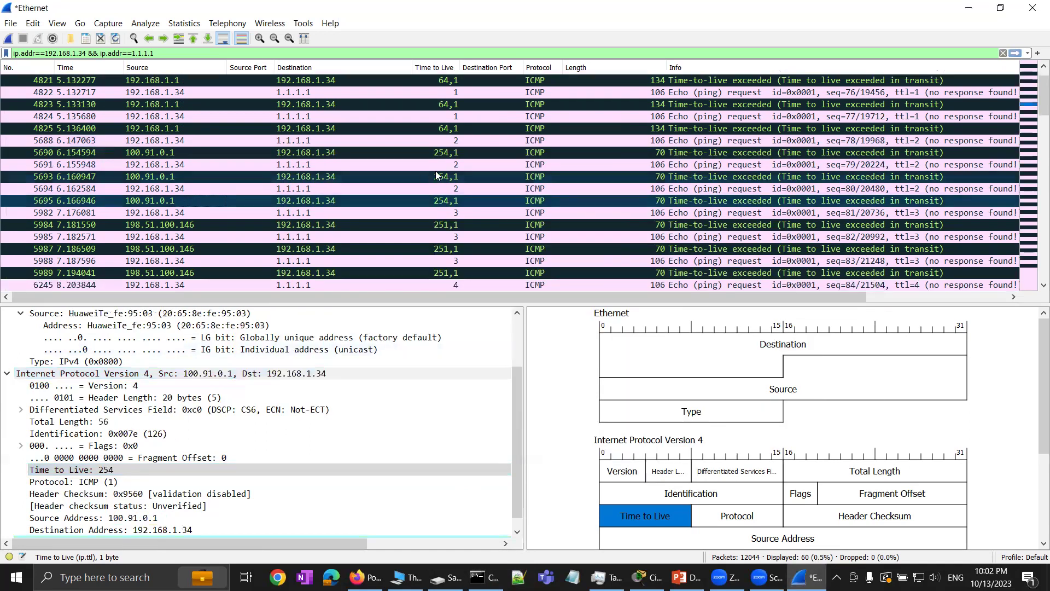
pyautogui.click(442, 214)
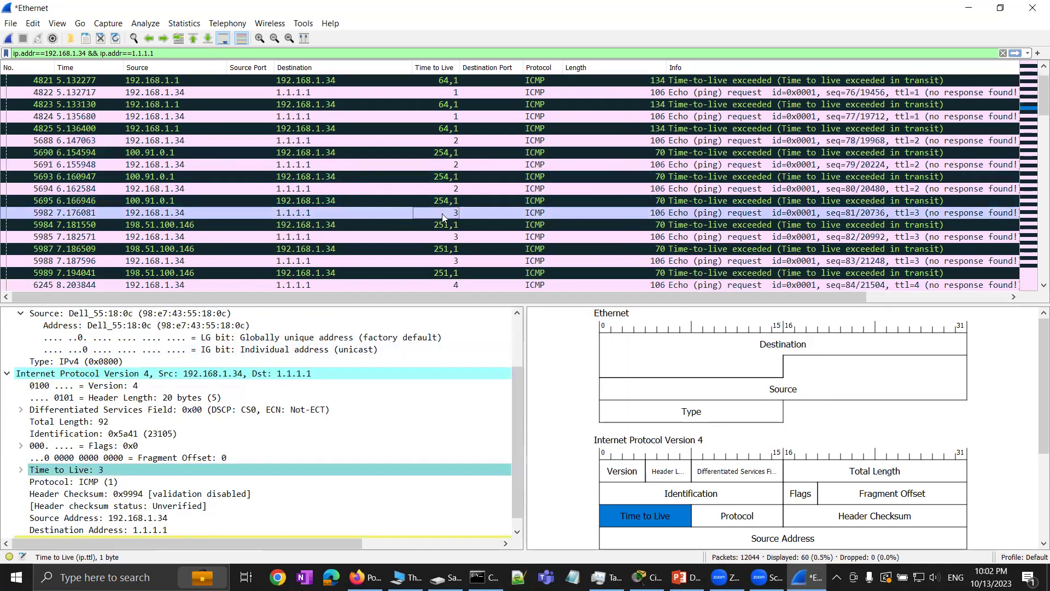
pyautogui.scroll(-2, 442, 214)
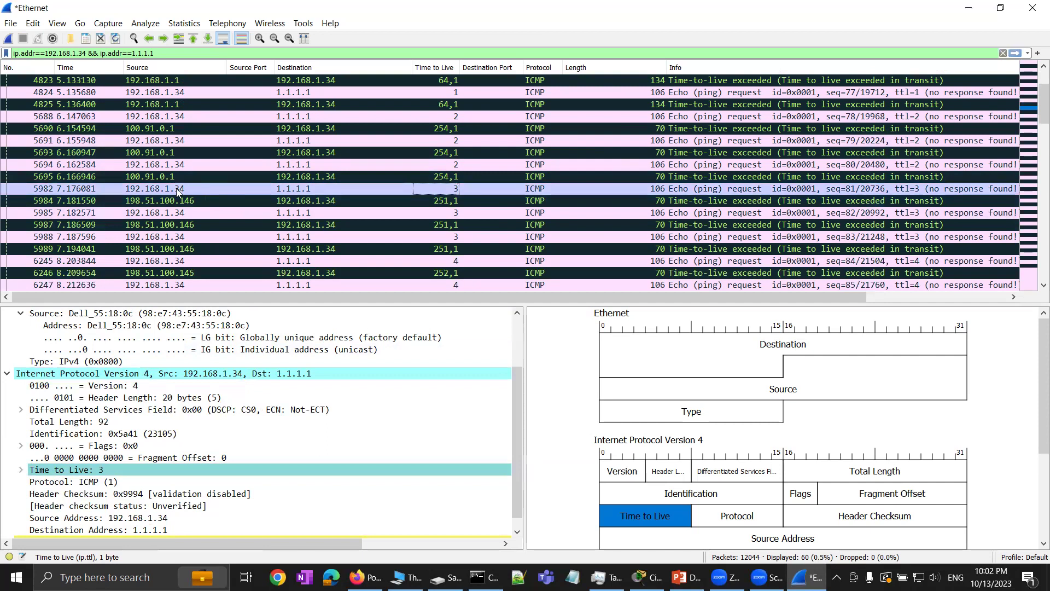
pyautogui.click(161, 200)
pyautogui.scroll(-1, 161, 200)
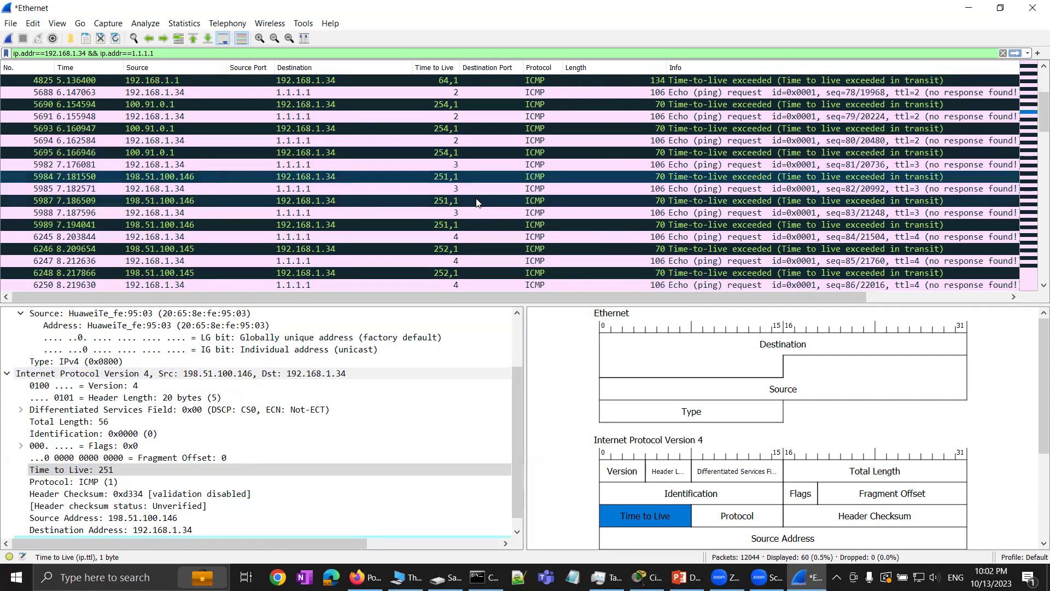
# Follow the echo requests and hop replies through the rest of the trace, and examine the first TTL 10 echo request to 1.1.1.1.
pyautogui.scroll(-1, 477, 203)
pyautogui.scroll(-2, 477, 202)
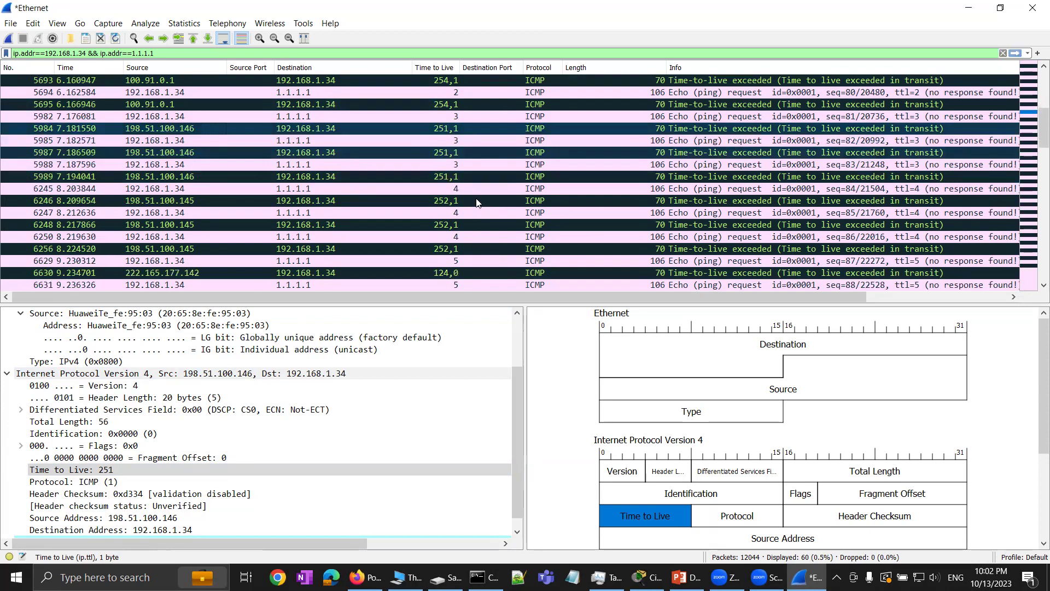
pyautogui.scroll(-1, 477, 203)
pyautogui.scroll(-5, 477, 202)
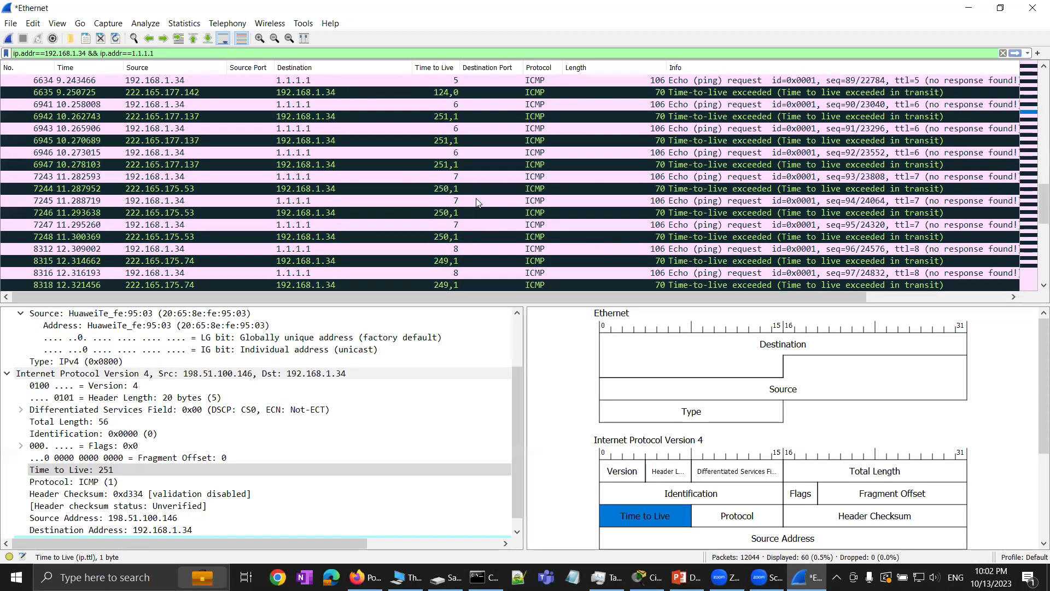
pyautogui.scroll(-2, 477, 203)
pyautogui.scroll(-4, 477, 202)
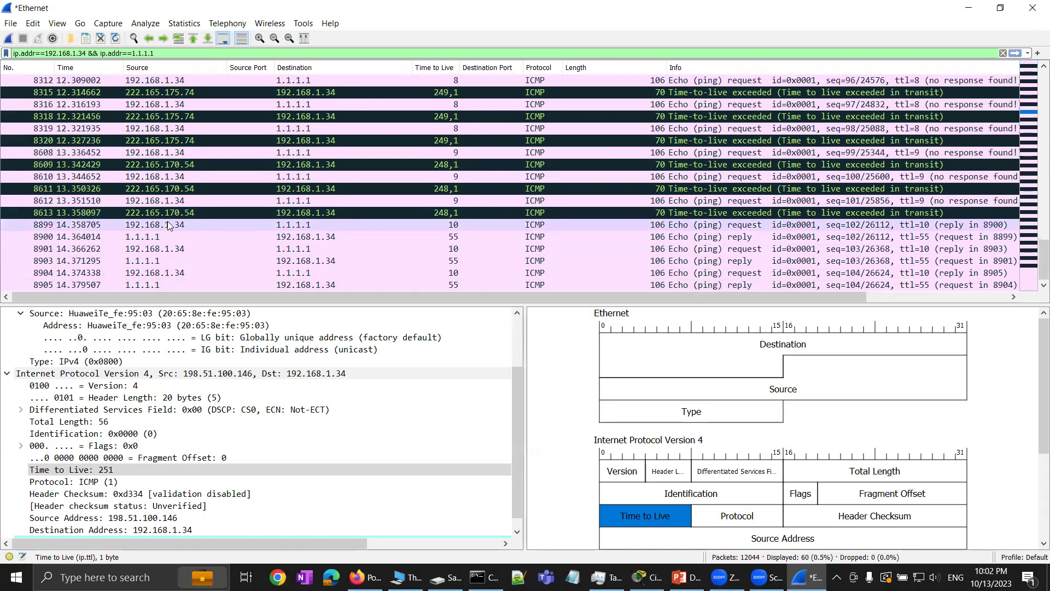
pyautogui.click(300, 227)
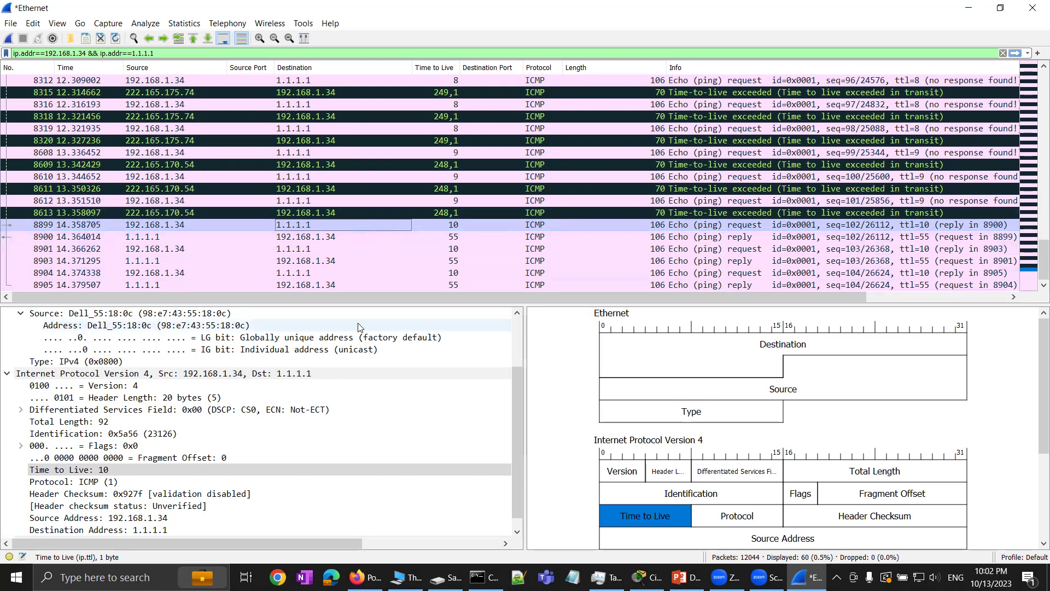
pyautogui.scroll(14, 391, 229)
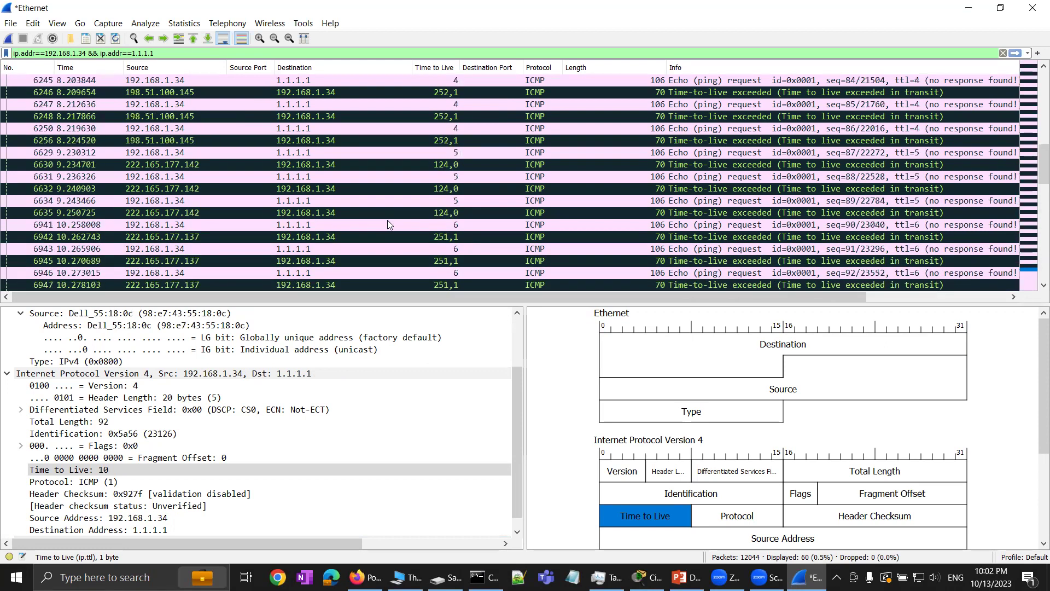
pyautogui.scroll(-14, 388, 225)
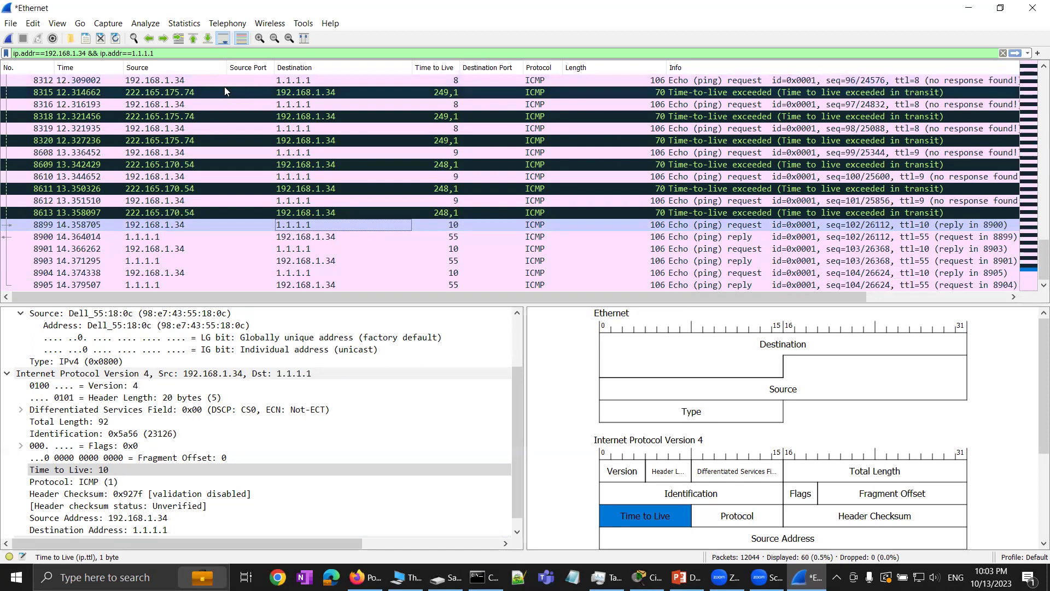
# Compare the Time to Live of the trace's first echo request with that of its Time-to-live exceeded reply from 192.168.1.1.
pyautogui.scroll(14, 206, 108)
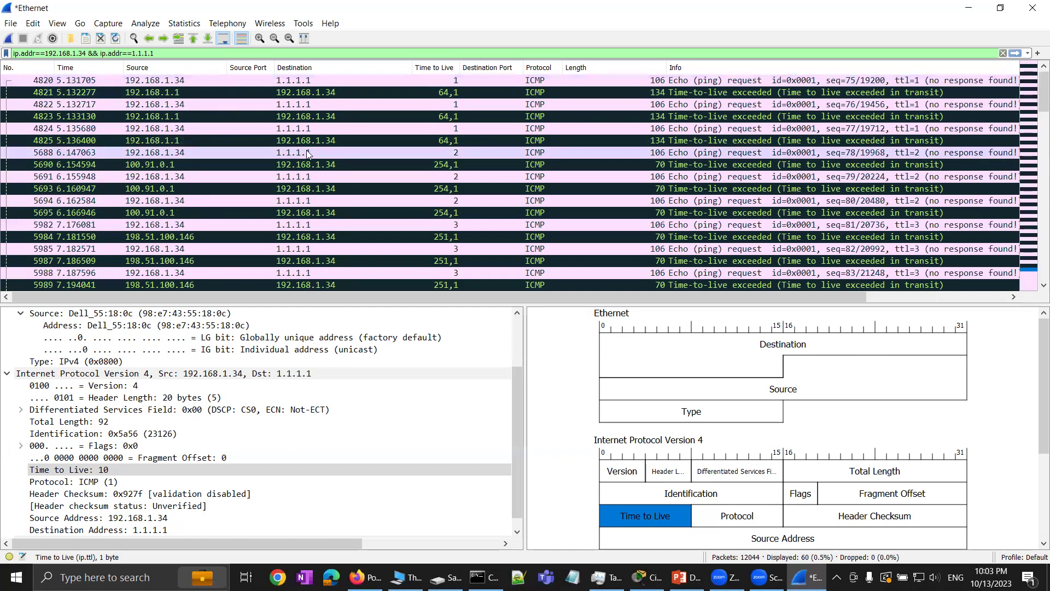
pyautogui.scroll(-1, 258, 156)
pyautogui.scroll(1, 390, 88)
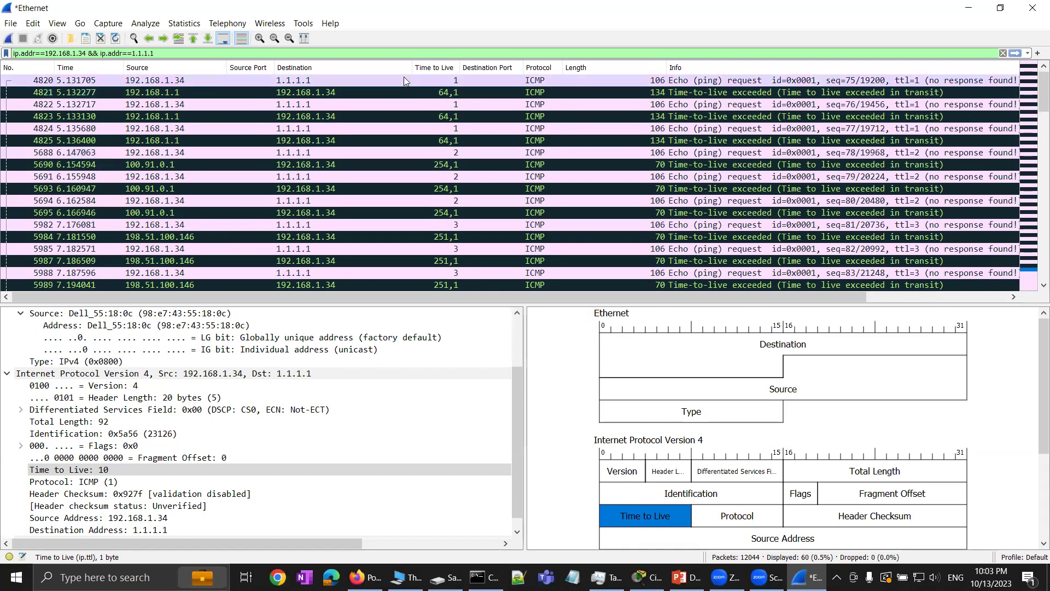
pyautogui.click(185, 82)
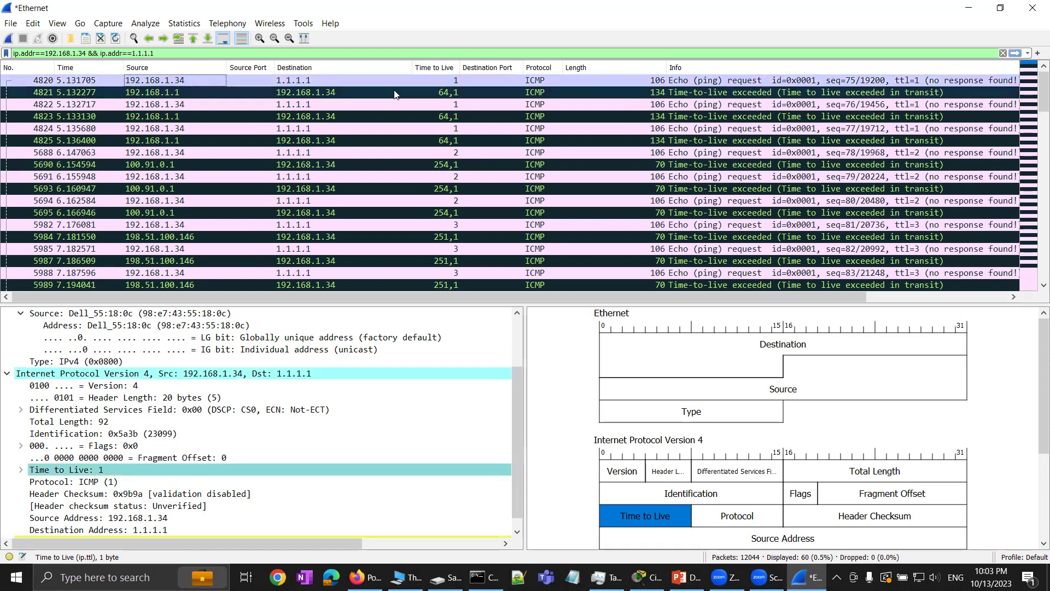
pyautogui.click(432, 78)
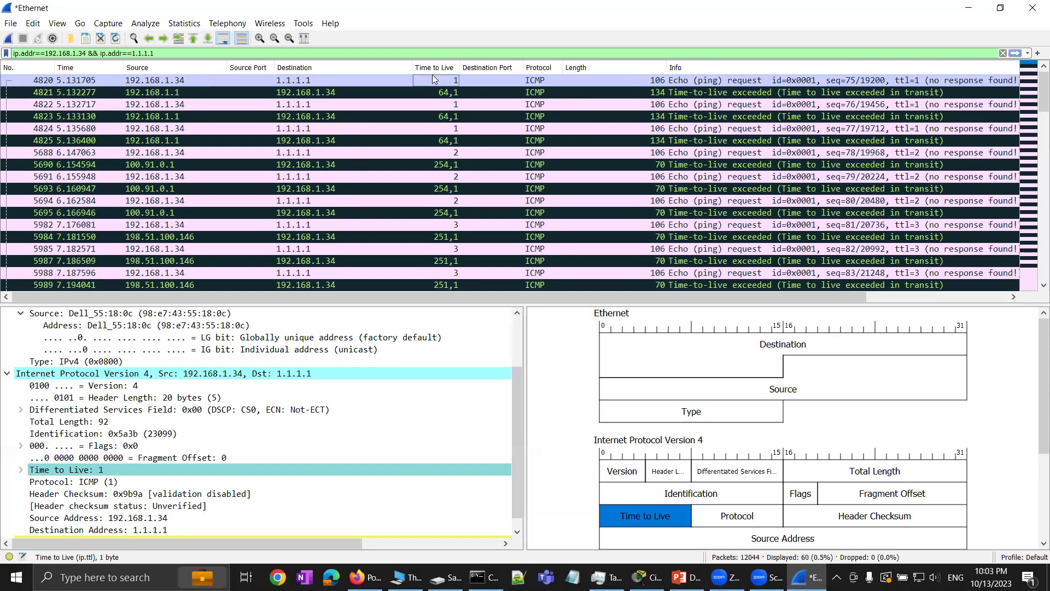
pyautogui.scroll(-1, 421, 254)
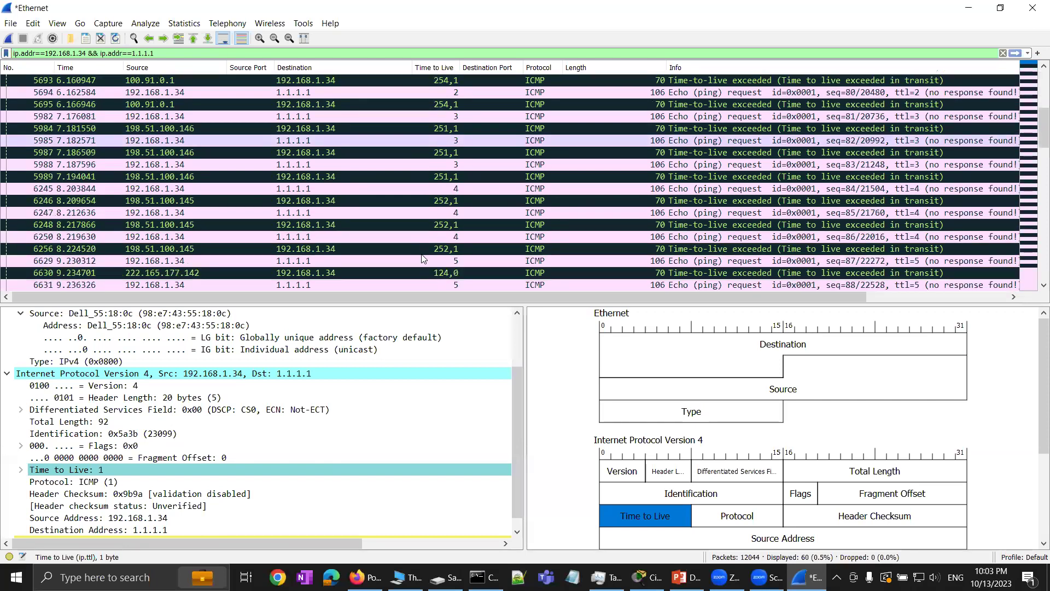
pyautogui.scroll(1, 421, 254)
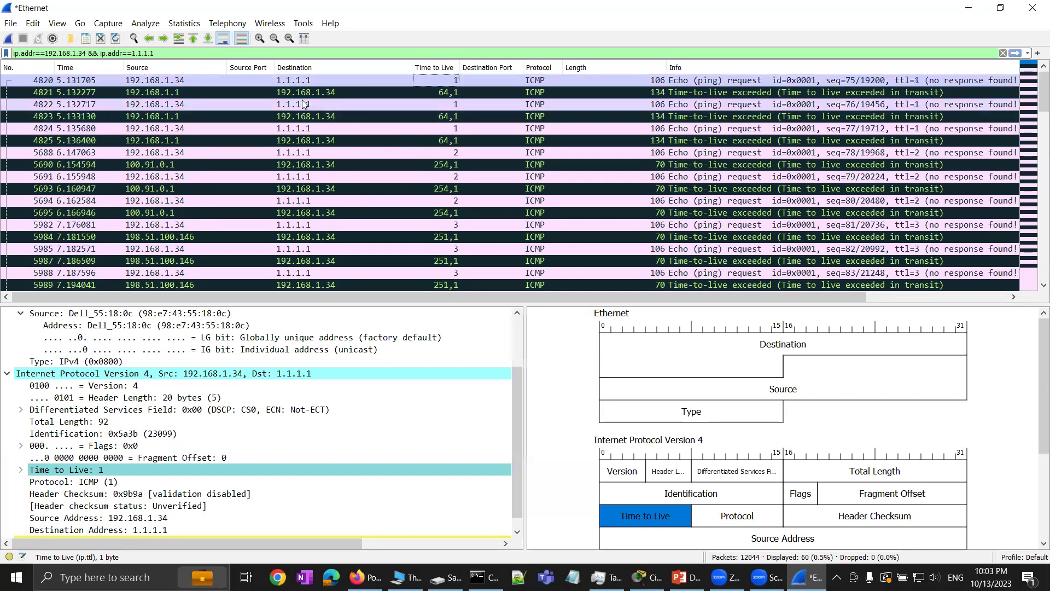
pyautogui.click(443, 93)
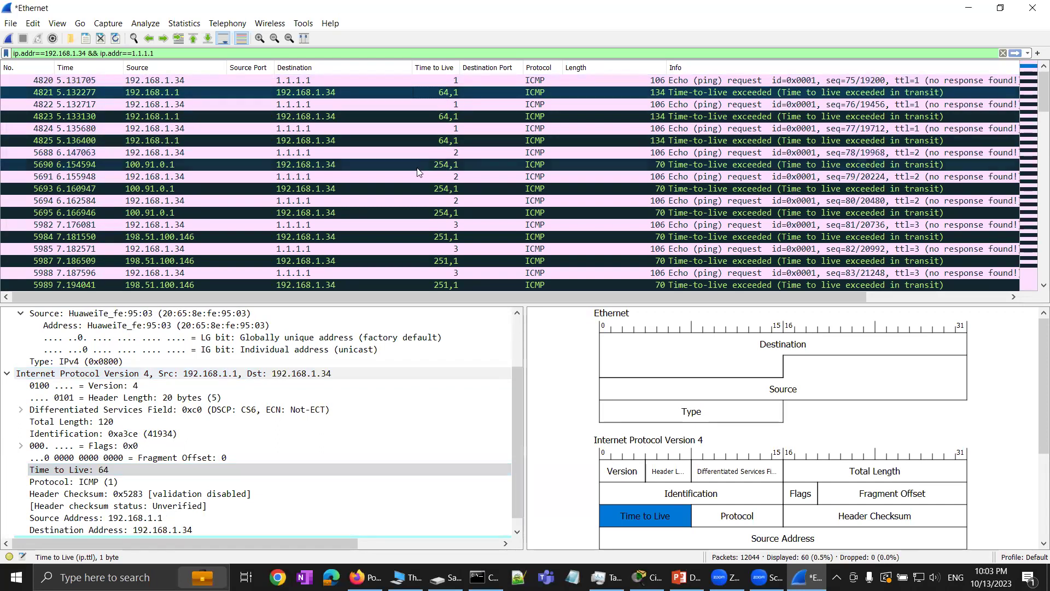
# Examine the Time to Live of the first reply from 222.165.177.142 and of the packets at the end of the trace.
pyautogui.scroll(-1, 417, 172)
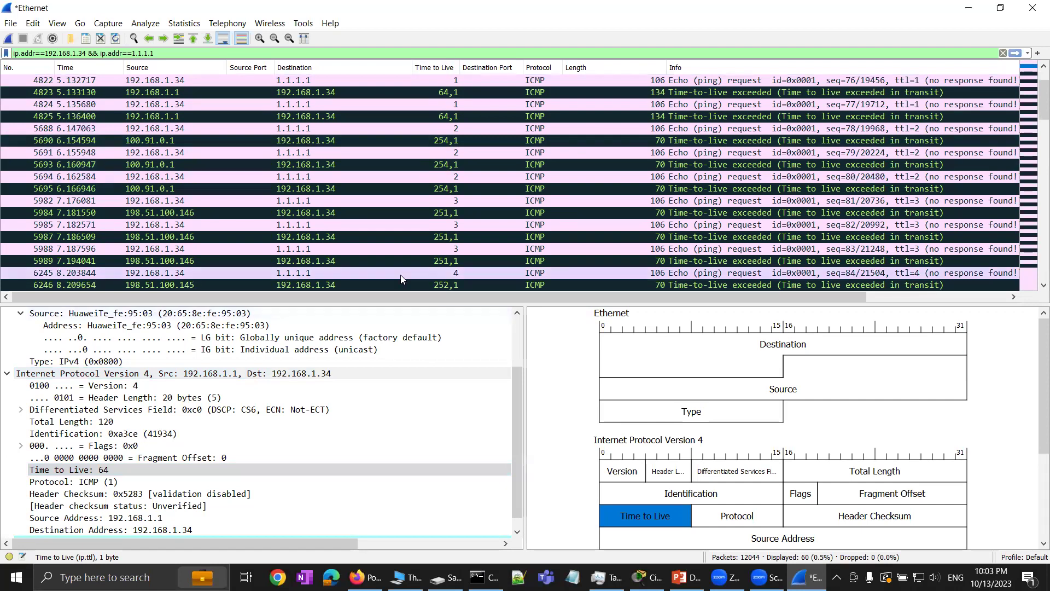
pyautogui.scroll(-6, 402, 278)
pyautogui.scroll(1, 401, 279)
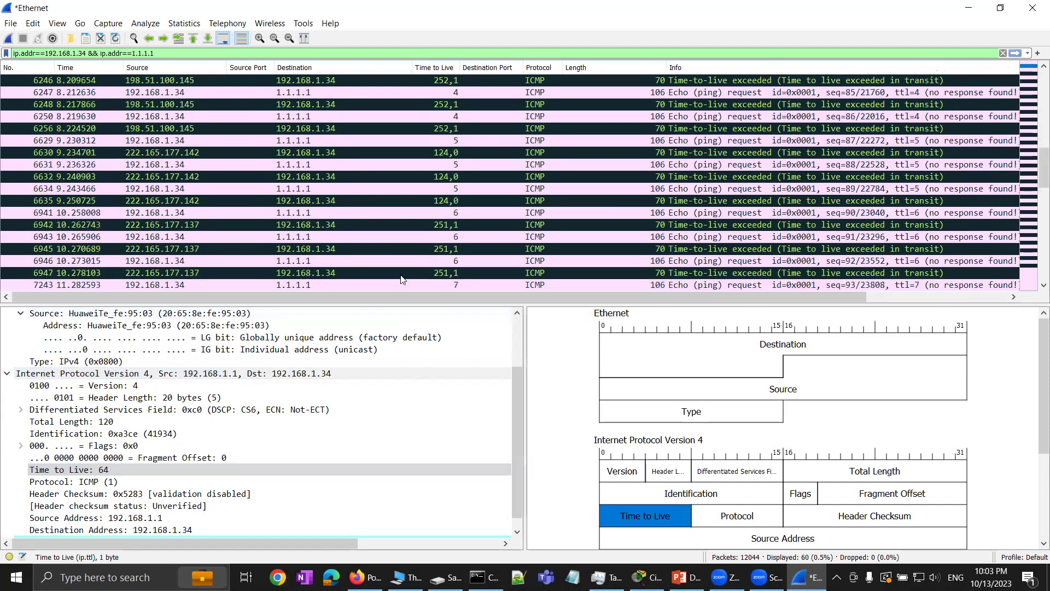
pyautogui.click(424, 156)
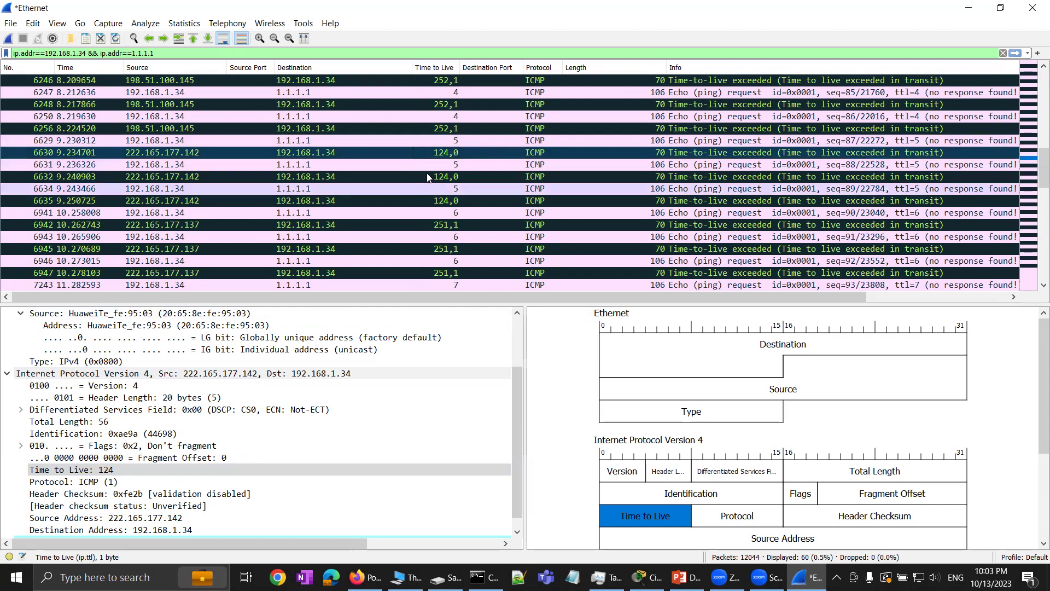
pyautogui.scroll(-8, 419, 194)
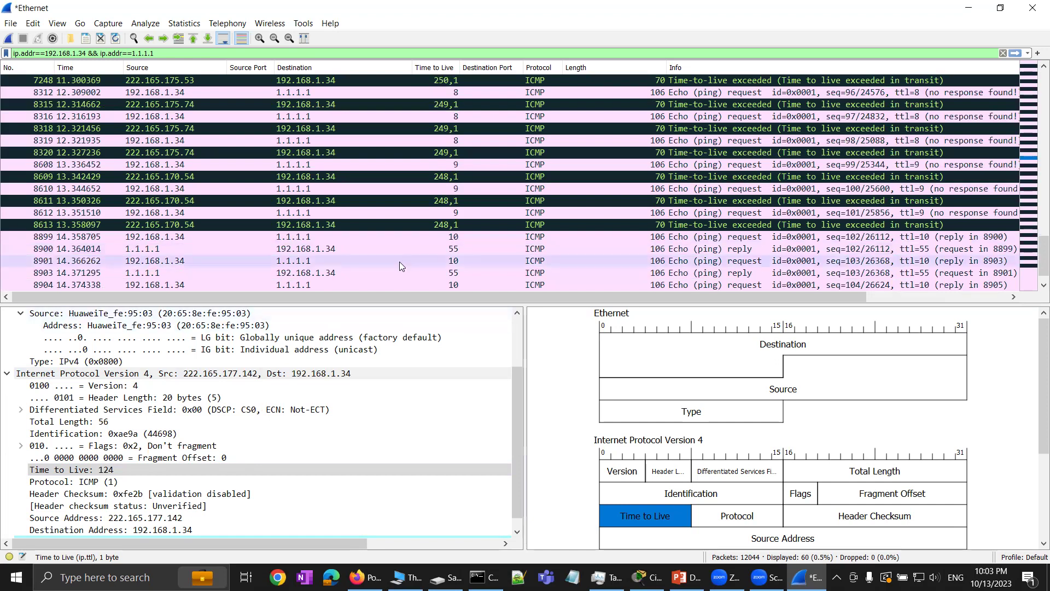
pyautogui.scroll(-1, 412, 246)
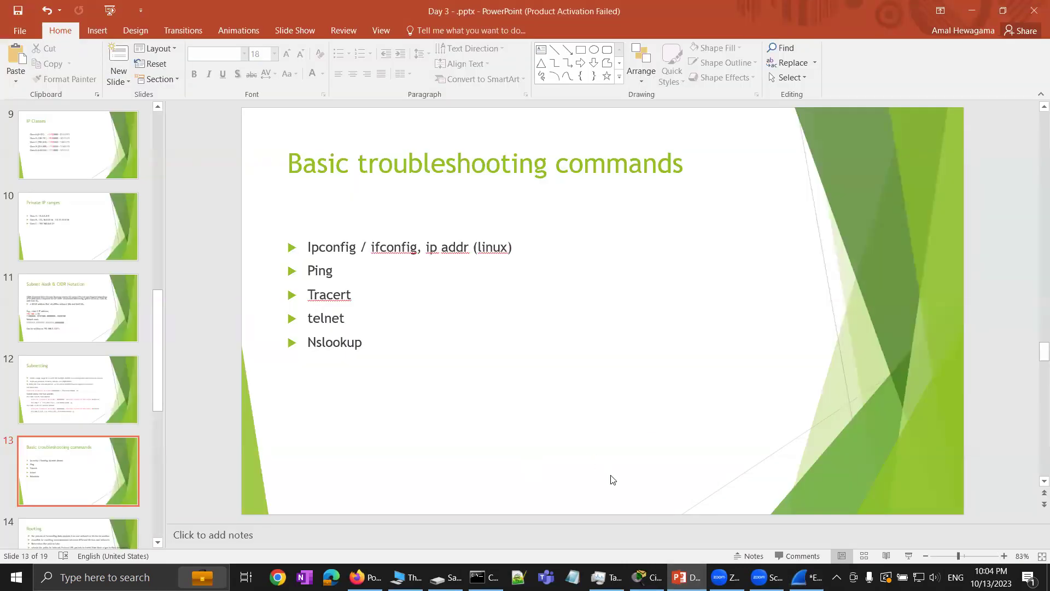
# Switch to Command Prompt, clear its output and enter the command telnet google.com 443.
pyautogui.click(481, 576)
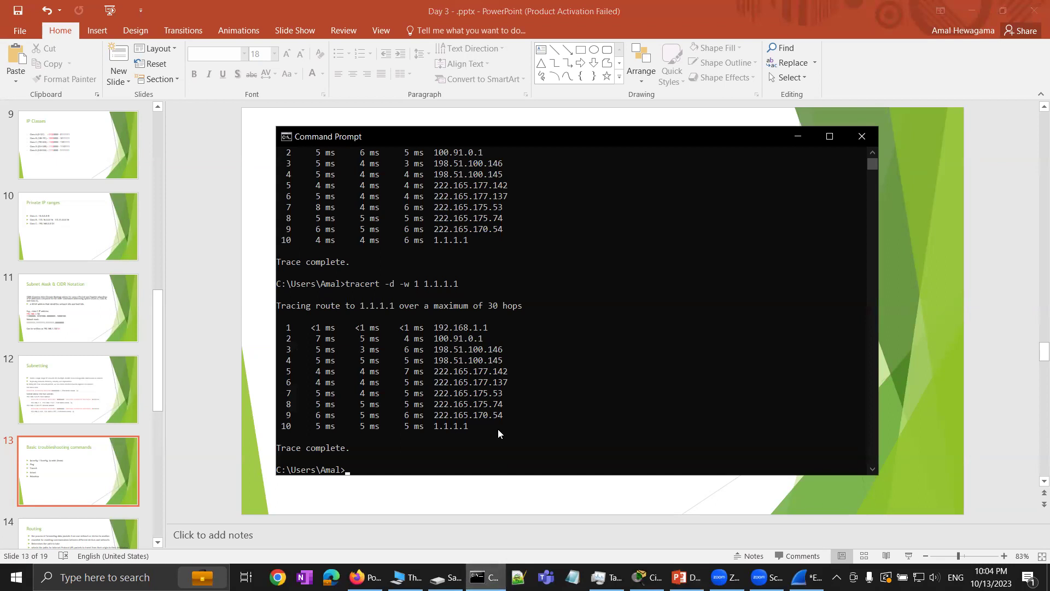
pyautogui.write('cls')
pyautogui.press('Return')
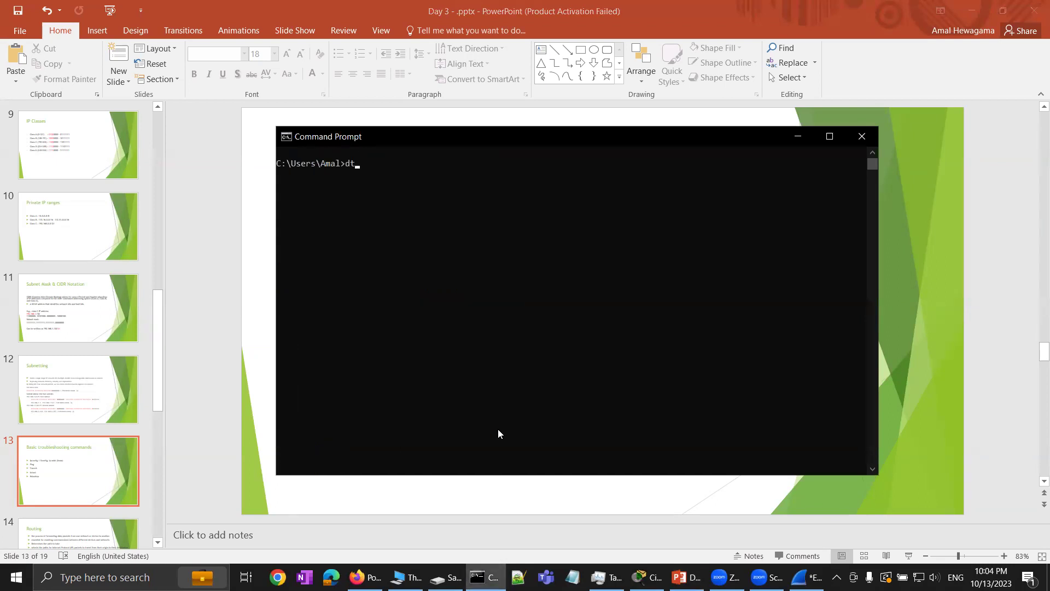
pyautogui.write('telnet')
pyautogui.write('google.com')
pyautogui.write('443')
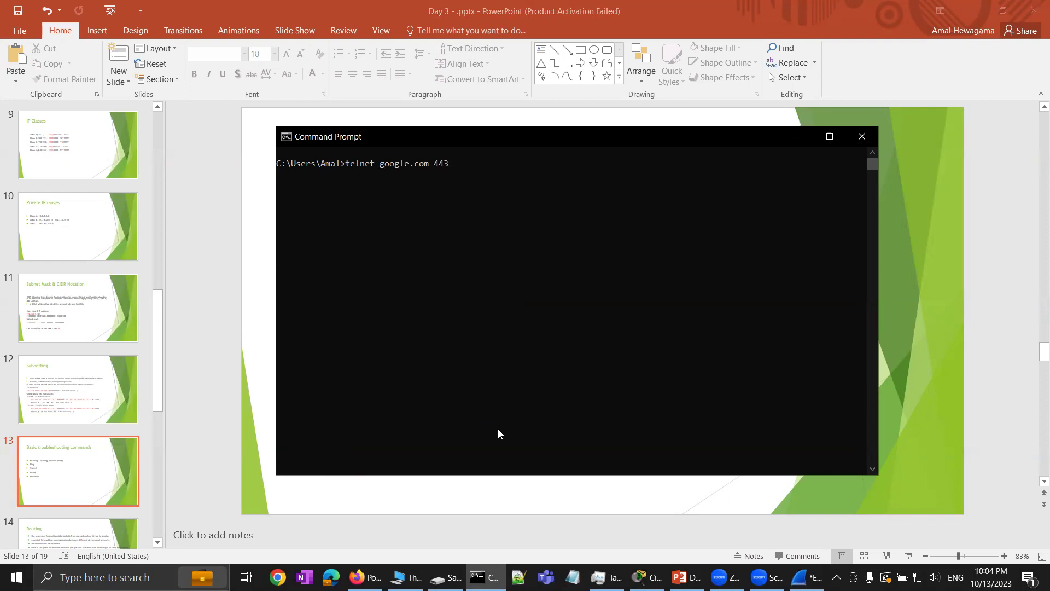